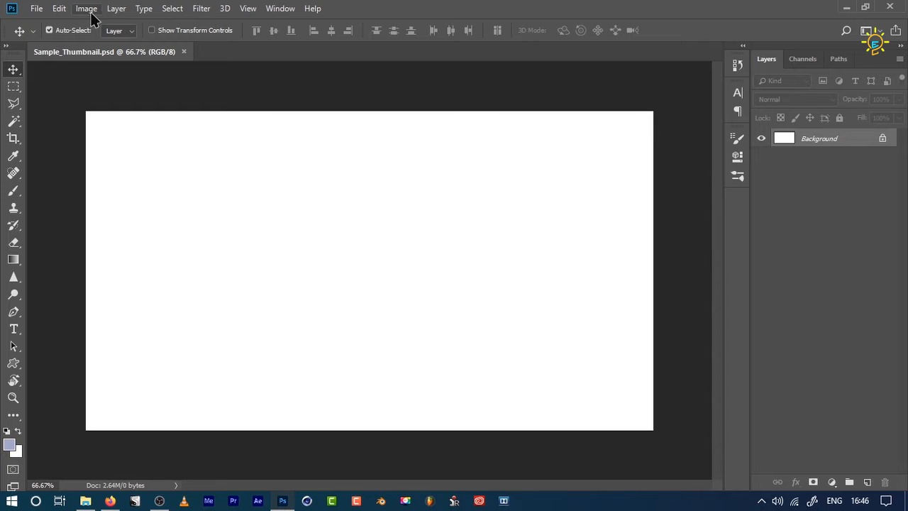
Step: Check the canvas dimensions in the Canvas Size settings with width and height shown in pixels, and accept them
{"action": "left_click", "coordinate": [89, 10]}
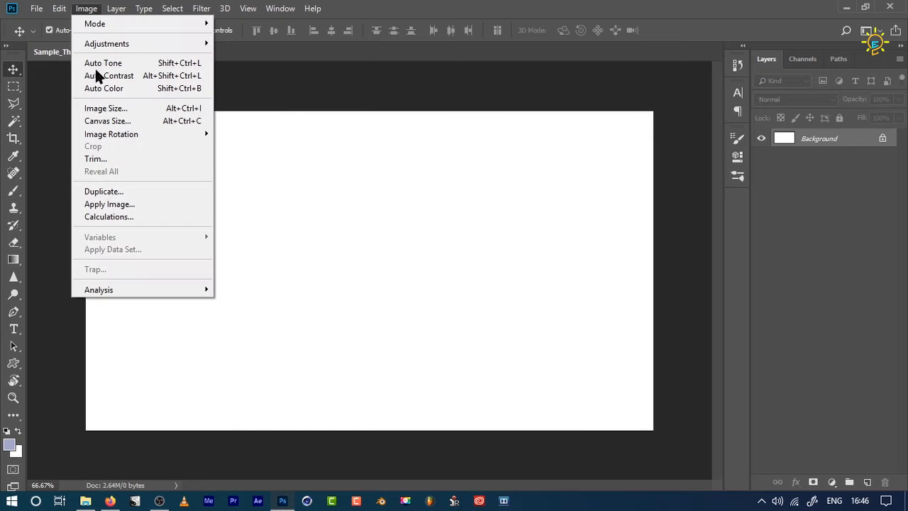
{"action": "left_click", "coordinate": [140, 122]}
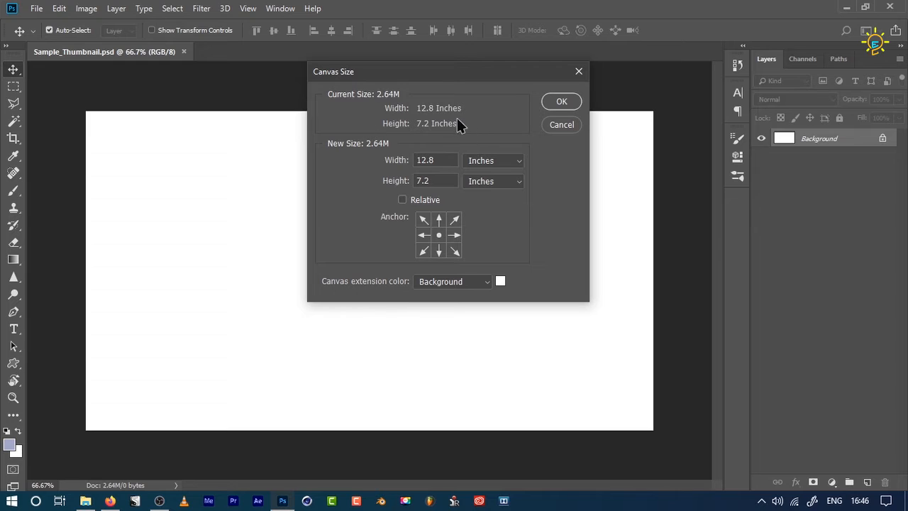
{"action": "left_click", "coordinate": [490, 161]}
{"action": "left_click", "coordinate": [483, 185]}
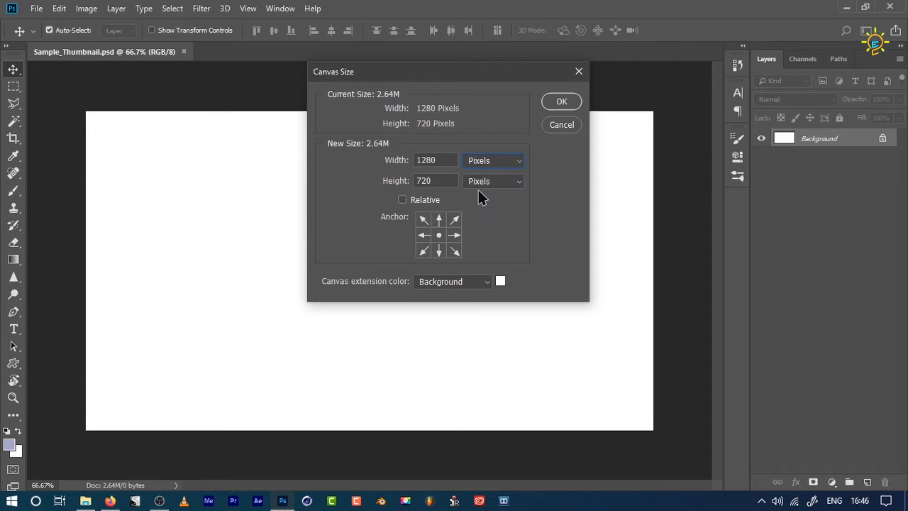
{"action": "left_click", "coordinate": [492, 164]}
{"action": "left_click", "coordinate": [488, 186]}
{"action": "left_click", "coordinate": [562, 102]}
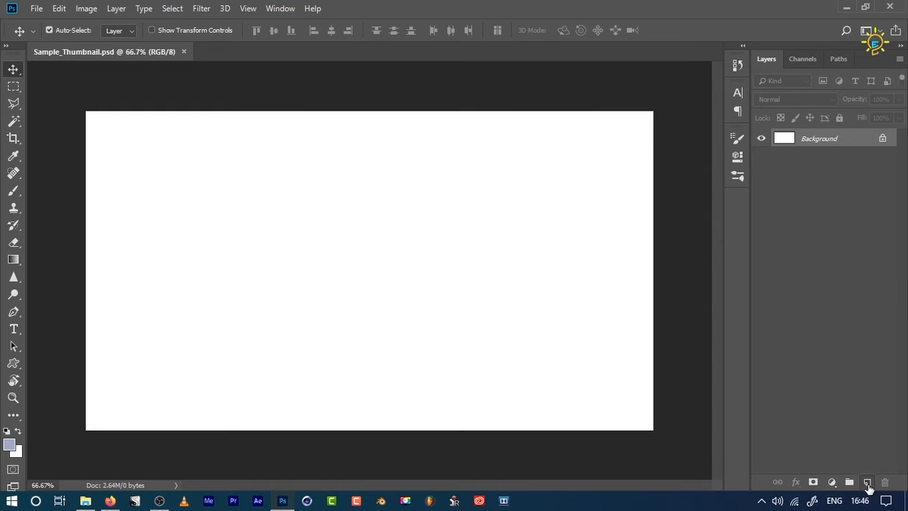
Step: Add a new empty layer above the Background layer
{"action": "key", "text": "ctrl+shift+alt+n"}
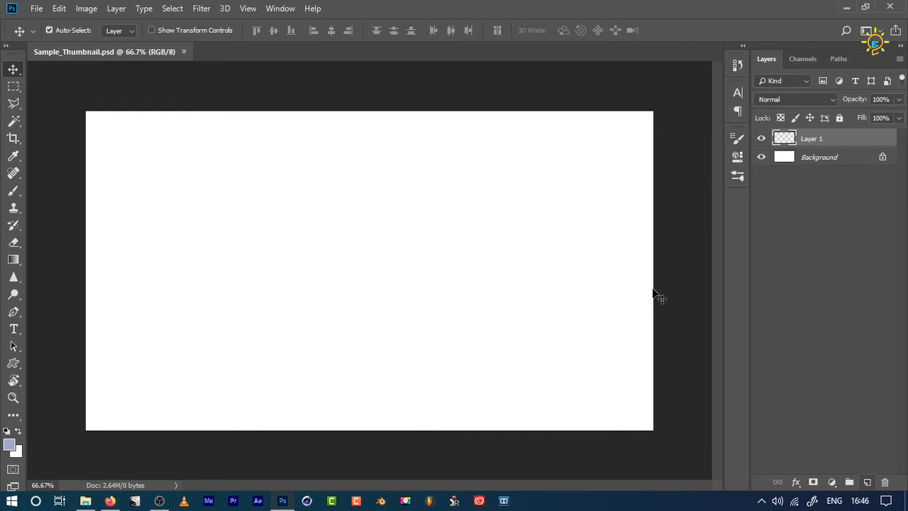
{"action": "left_click", "coordinate": [879, 251]}
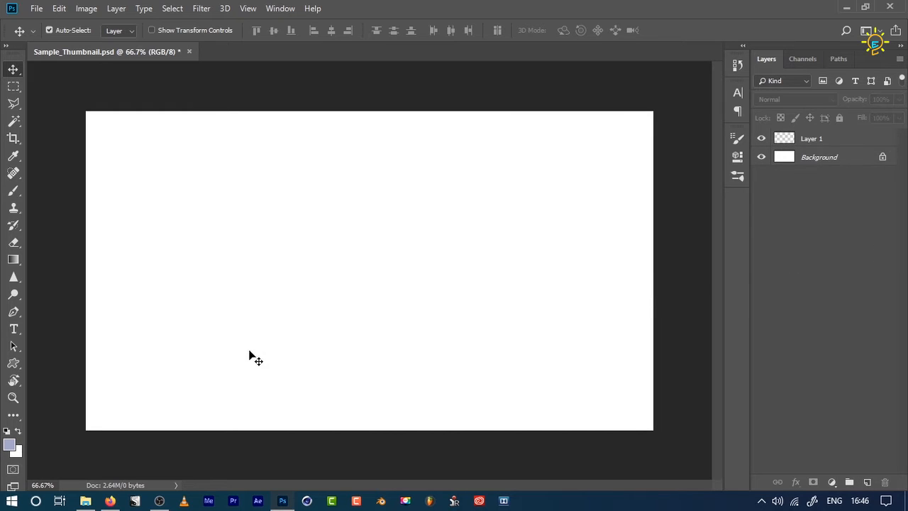
Step: Look over the source images in the Thumbnail_How folder in File Explorer and return to Photoshop
{"action": "left_click", "coordinate": [85, 501]}
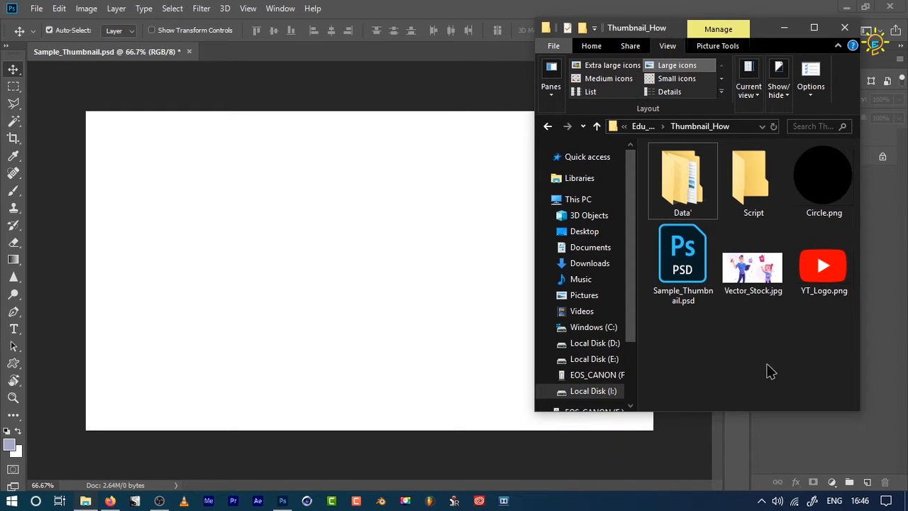
{"action": "left_click", "coordinate": [784, 29]}
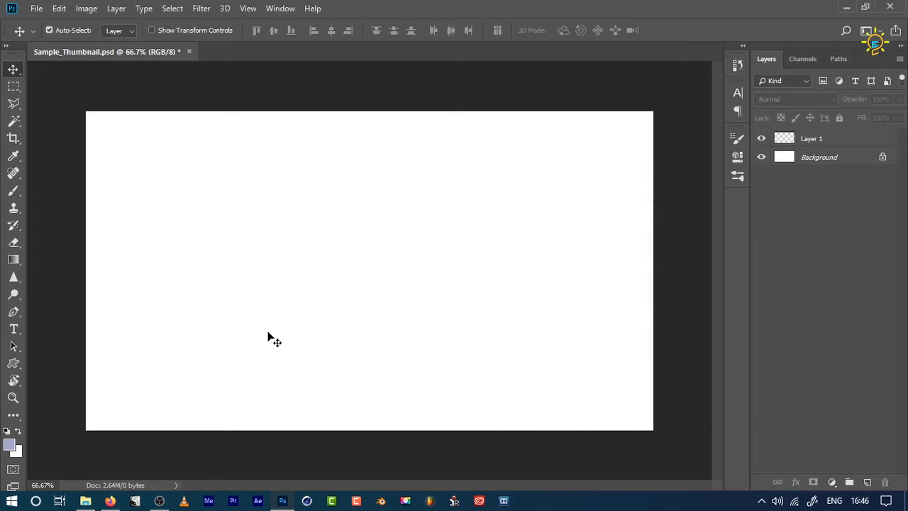
Step: Switch to Firefox, browse the Color Hunt palettes, and copy colour #5D54A4 from Color Palette 207237
{"action": "left_click", "coordinate": [110, 501]}
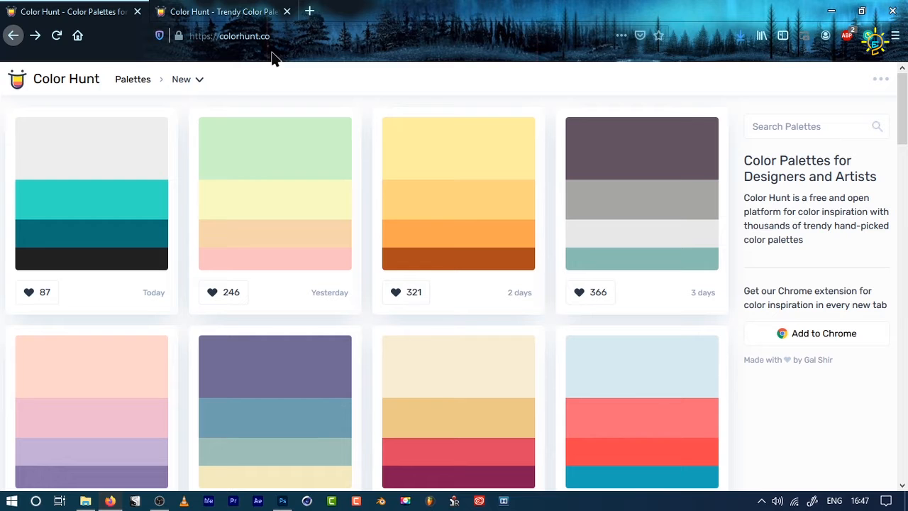
{"action": "scroll", "coordinate": [324, 196], "scroll_direction": "down", "scroll_amount": 1}
{"action": "scroll", "coordinate": [324, 197], "scroll_direction": "up", "scroll_amount": 1}
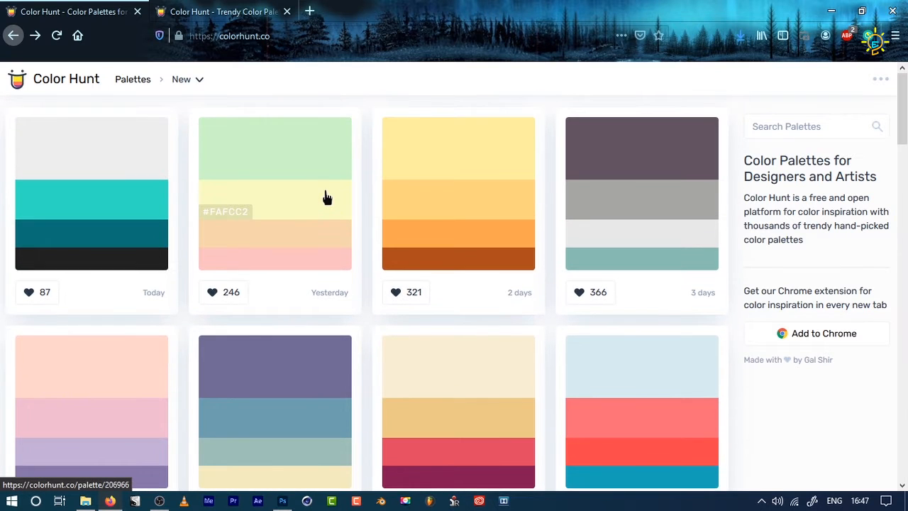
{"action": "scroll", "coordinate": [457, 259], "scroll_direction": "down", "scroll_amount": 7}
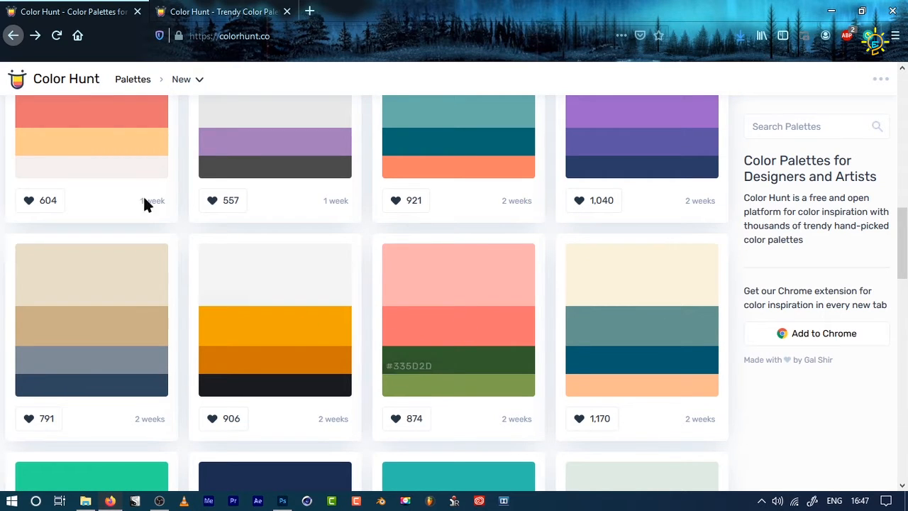
{"action": "left_click", "coordinate": [204, 9]}
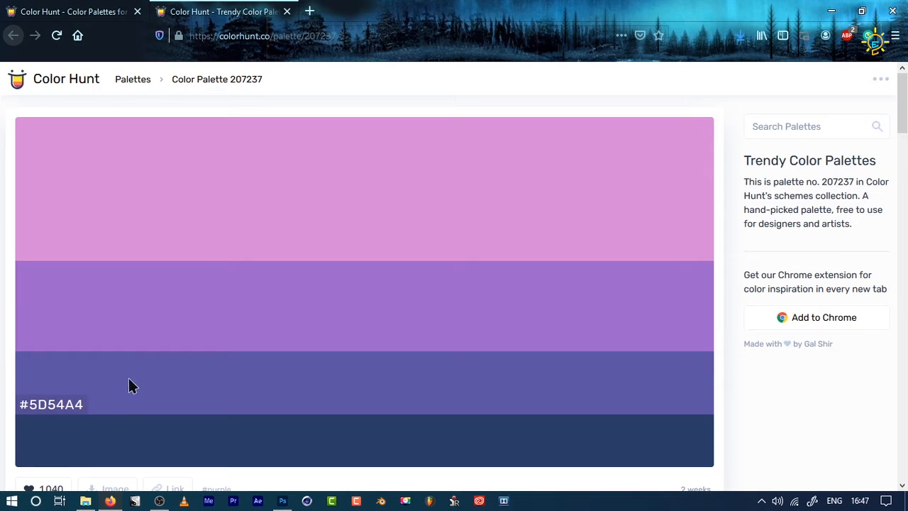
{"action": "left_click", "coordinate": [64, 410]}
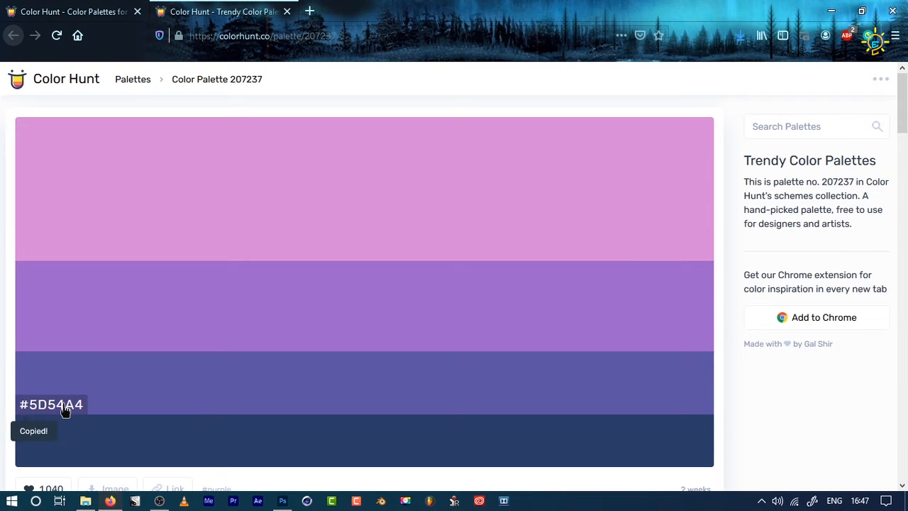
Step: Switch to Photoshop, set the foreground colour to the copied 5d54a4, and fill Layer 1 with it
{"action": "left_click", "coordinate": [281, 503]}
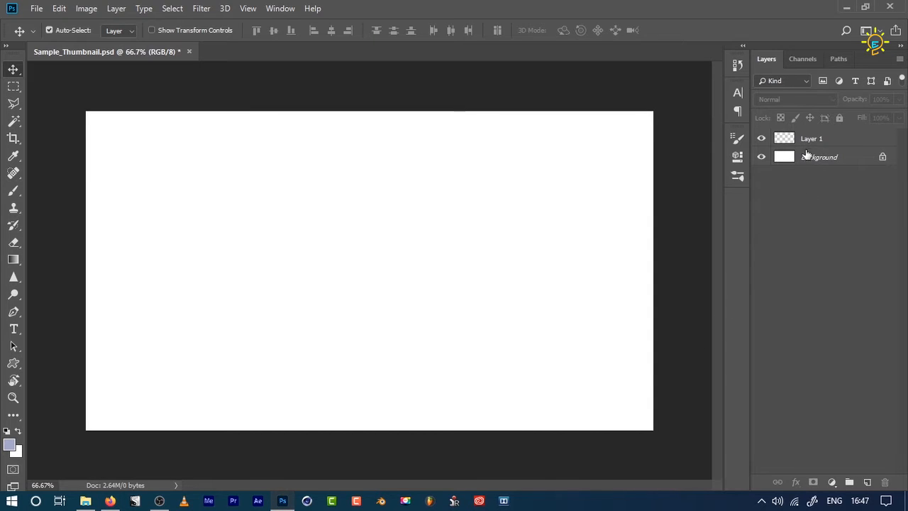
{"action": "left_click", "coordinate": [810, 142]}
{"action": "left_click", "coordinate": [10, 445]}
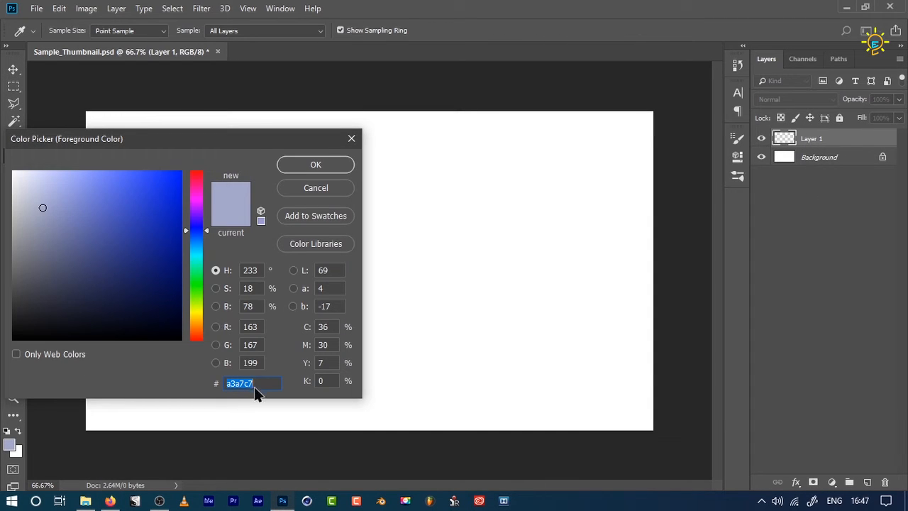
{"action": "key", "text": "ctrl+v"}
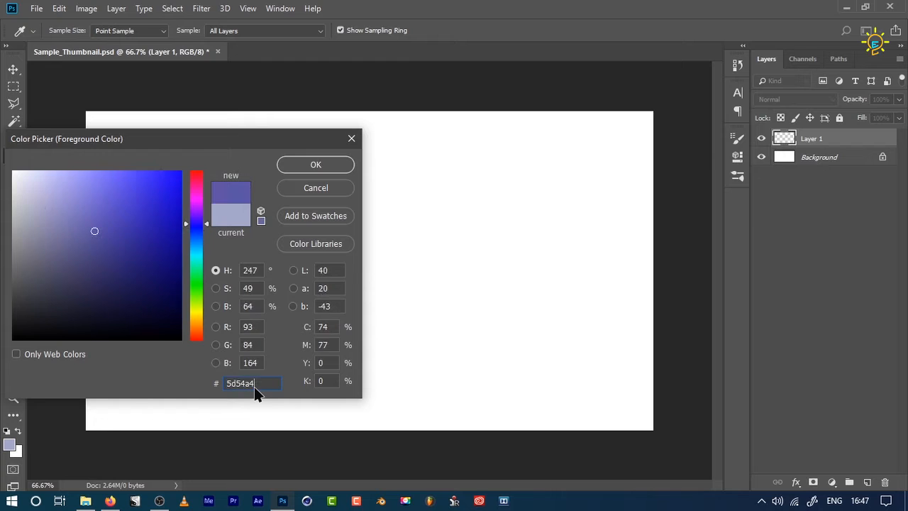
{"action": "left_click", "coordinate": [312, 165]}
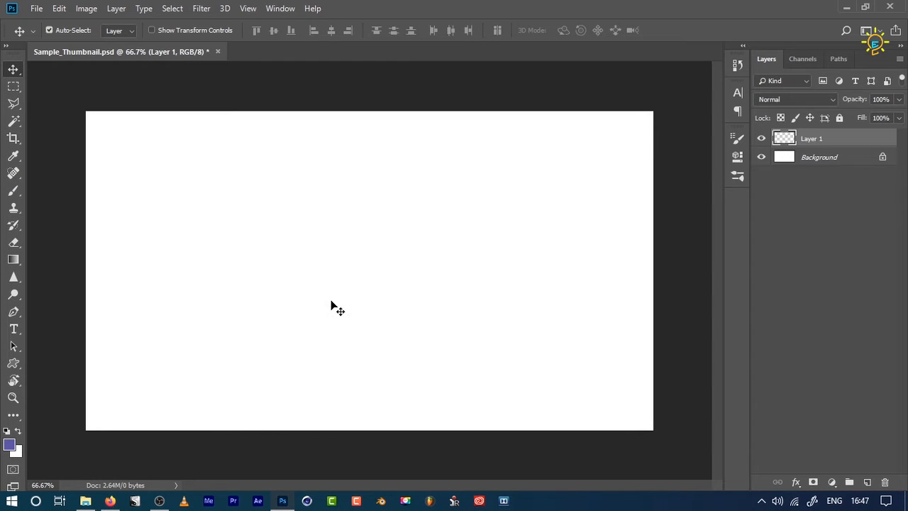
{"action": "key", "text": "alt+BackSpace"}
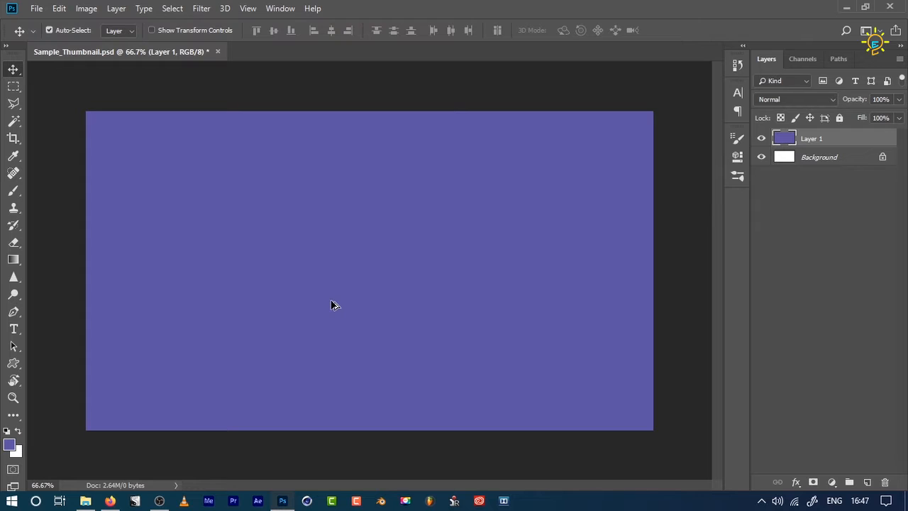
{"action": "left_click", "coordinate": [833, 238]}
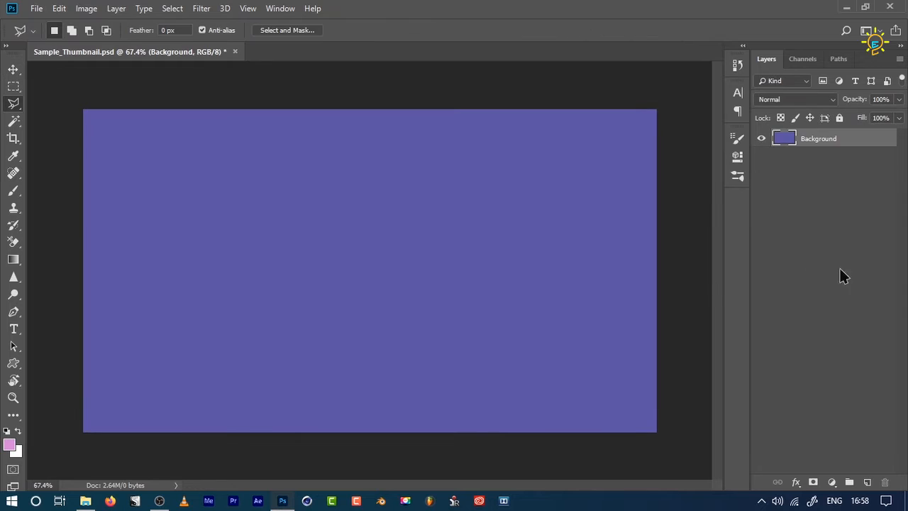
{"action": "left_click", "coordinate": [815, 246]}
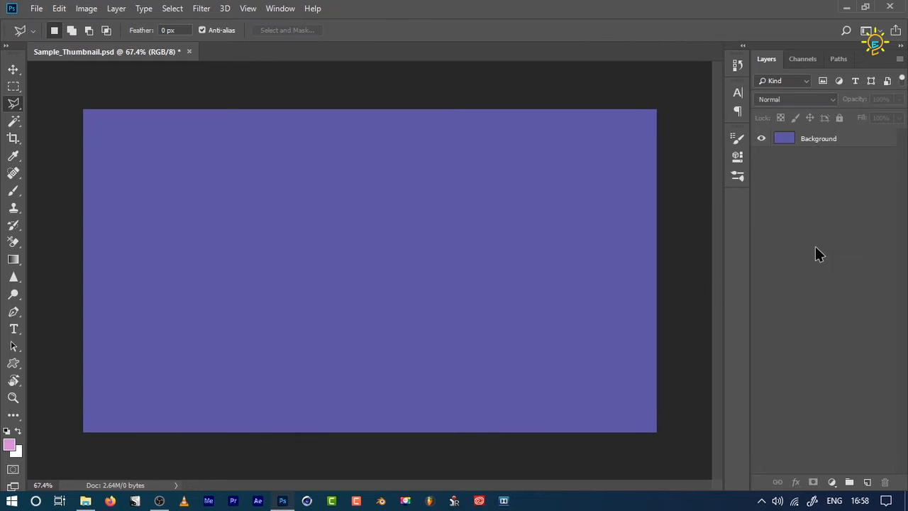
Step: Select a full-width strip along the canvas's bottom edge and fill it with the pink foreground colour on a new layer
{"action": "left_click", "coordinate": [14, 87]}
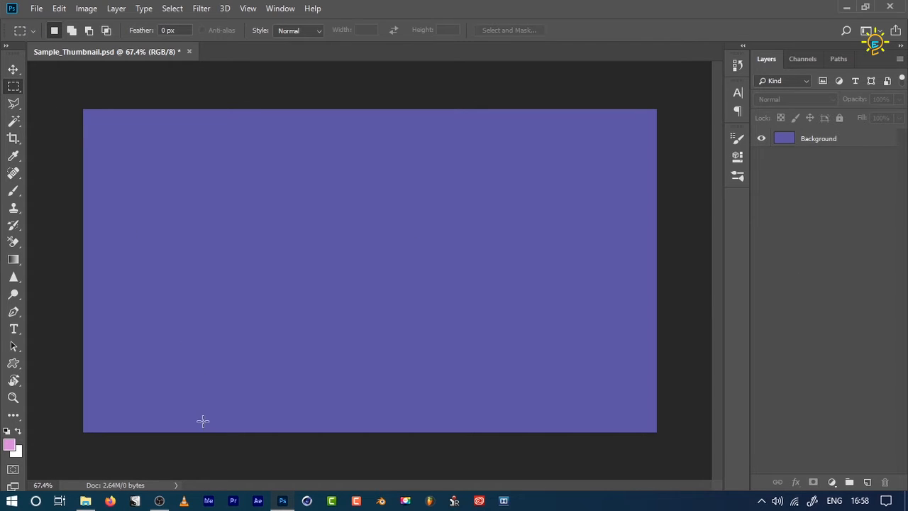
{"action": "left_click_drag", "start_coordinate": [62, 381], "coordinate": [665, 462]}
{"action": "left_click", "coordinate": [868, 483]}
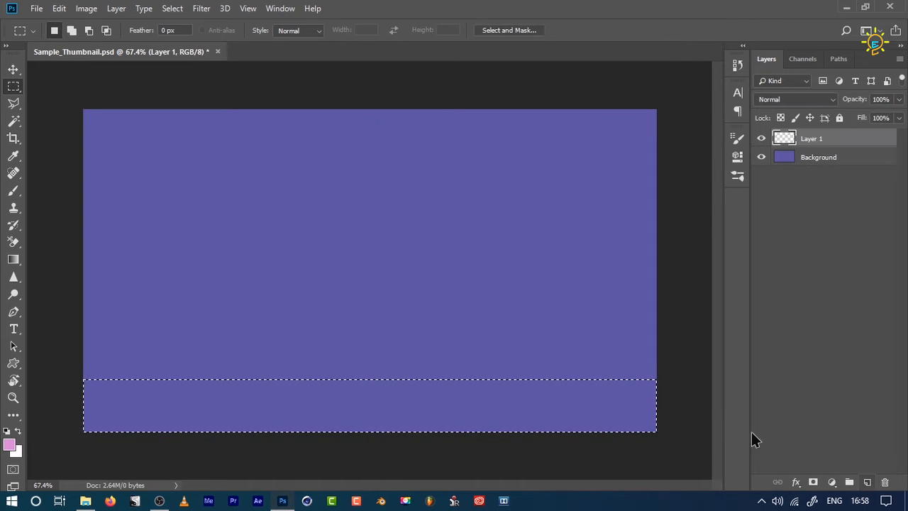
{"action": "key", "text": "alt+BackSpace"}
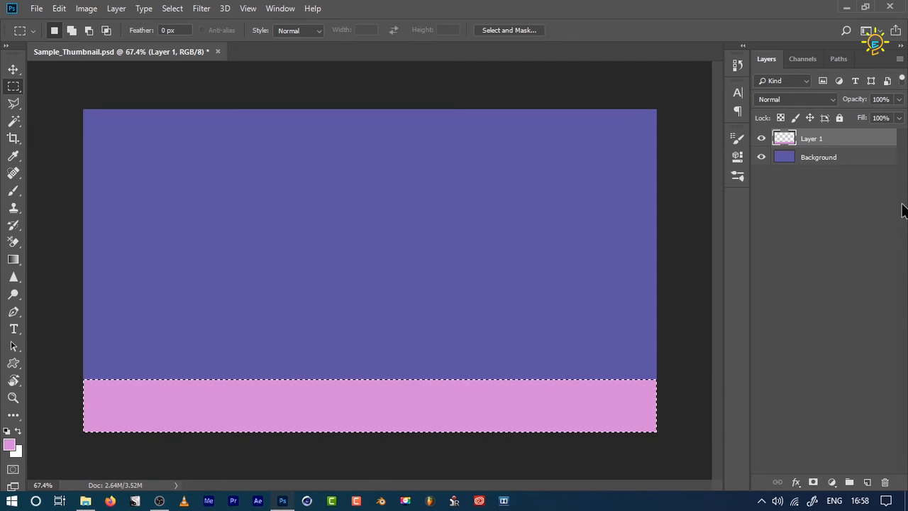
{"action": "key", "text": "ctrl+d"}
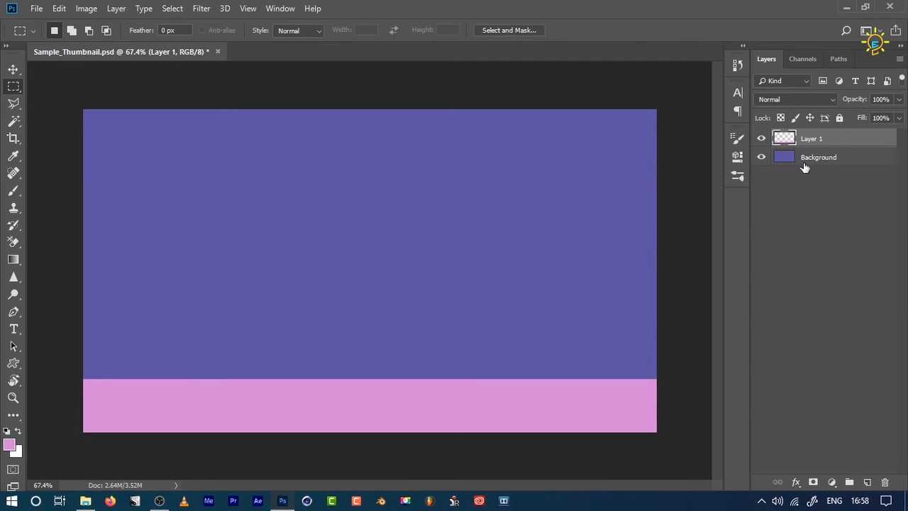
Step: Rename the pink strip's layer as Text_Box
{"action": "double_click", "coordinate": [811, 139]}
{"action": "type", "text": "Text_Box"}
{"action": "key", "text": "Return"}
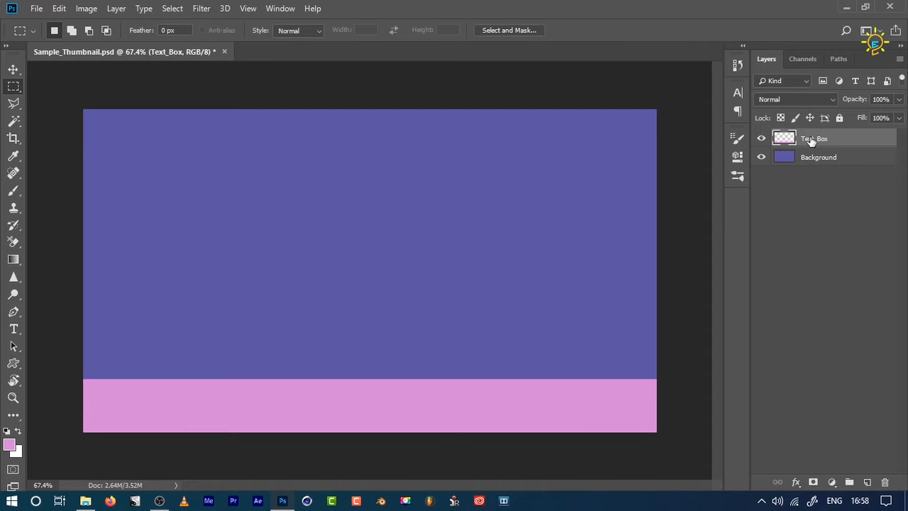
{"action": "left_click", "coordinate": [759, 241]}
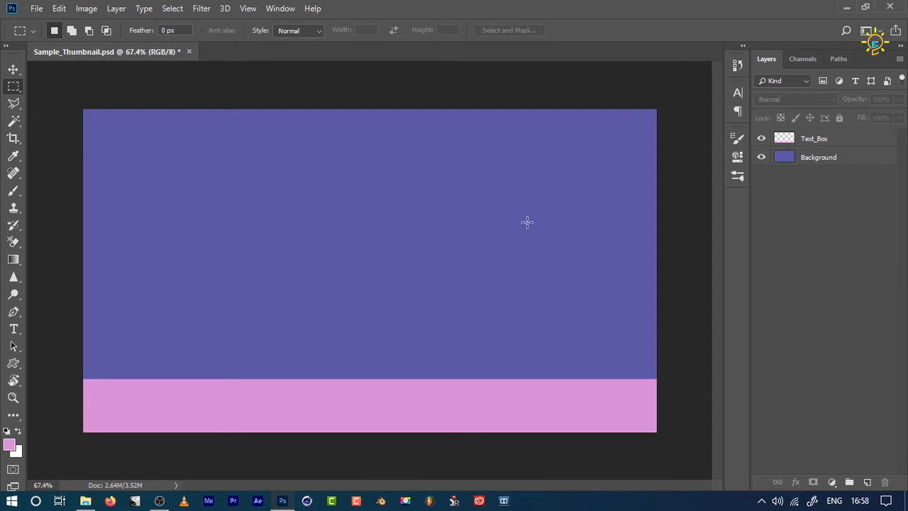
Step: Place Vector_Stock.jpg from the Thumbnail_How folder into the document and rasterize its layer
{"action": "left_click", "coordinate": [85, 501]}
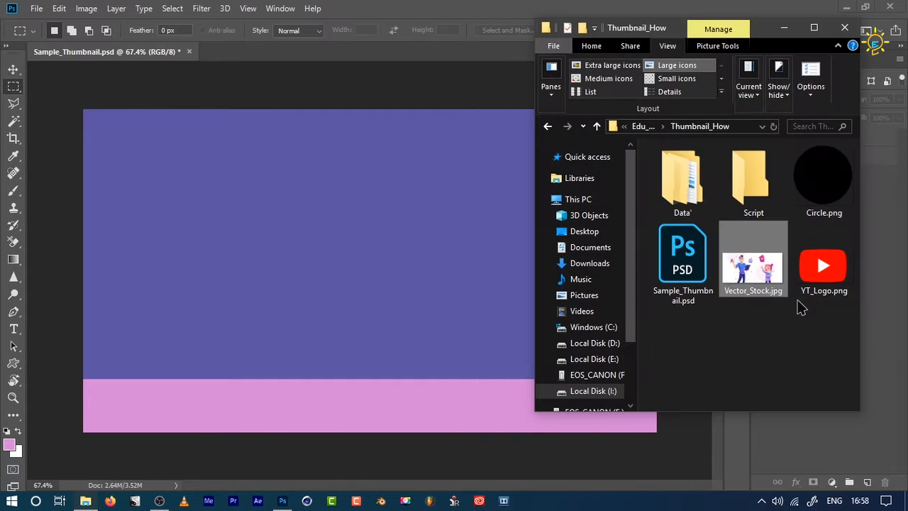
{"action": "left_click_drag", "start_coordinate": [753, 268], "coordinate": [373, 286]}
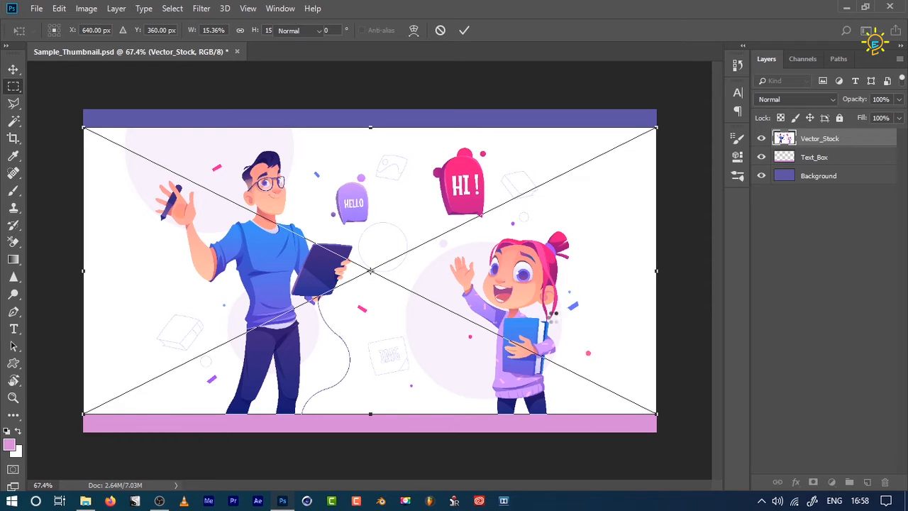
{"action": "key", "text": "Return"}
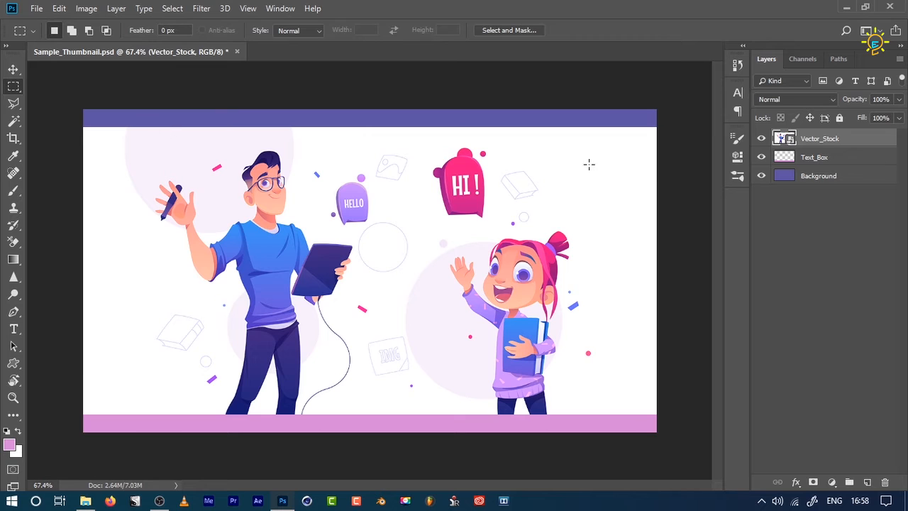
{"action": "right_click", "coordinate": [832, 141]}
{"action": "left_click", "coordinate": [834, 225]}
{"action": "left_click", "coordinate": [836, 227]}
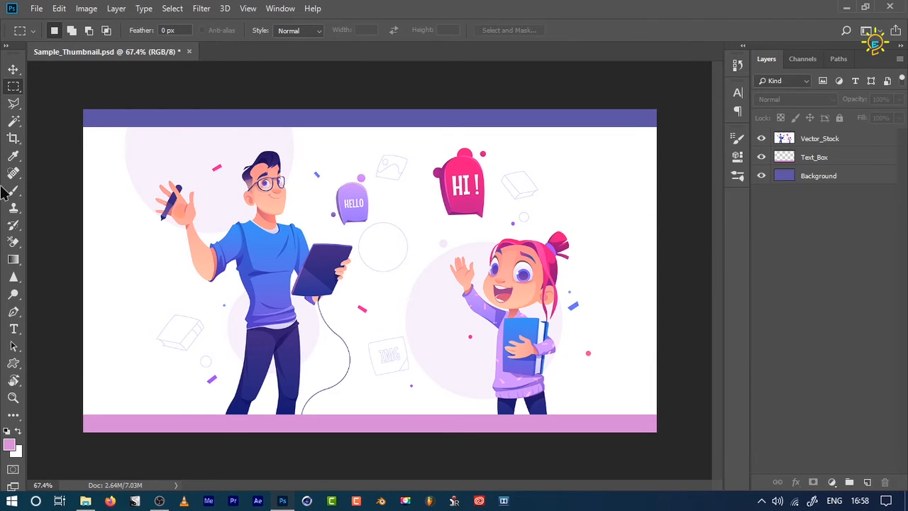
Step: Copy a rectangular area around the man from Vector_Stock onto a new layer and hide the Vector_Stock layer
{"action": "left_click_drag", "start_coordinate": [129, 129], "coordinate": [380, 419]}
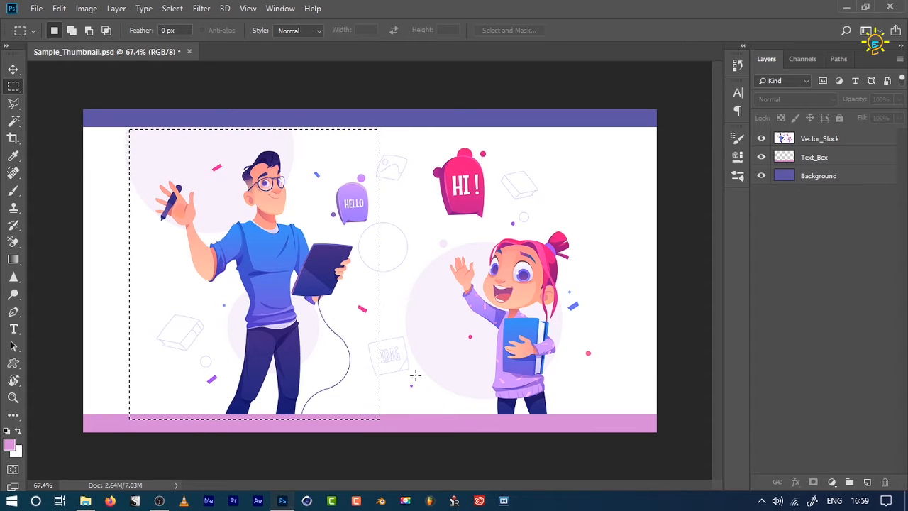
{"action": "left_click", "coordinate": [814, 141]}
{"action": "key", "text": "ctrl+j"}
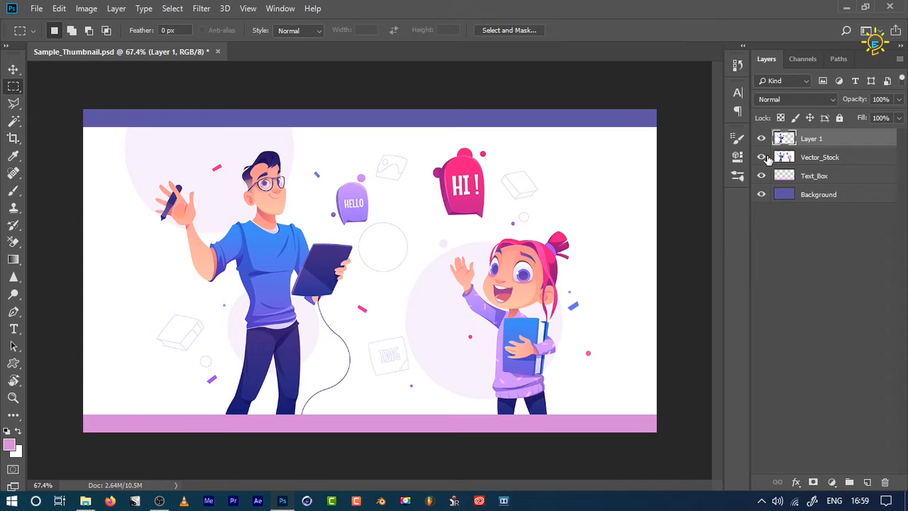
{"action": "left_click", "coordinate": [761, 157]}
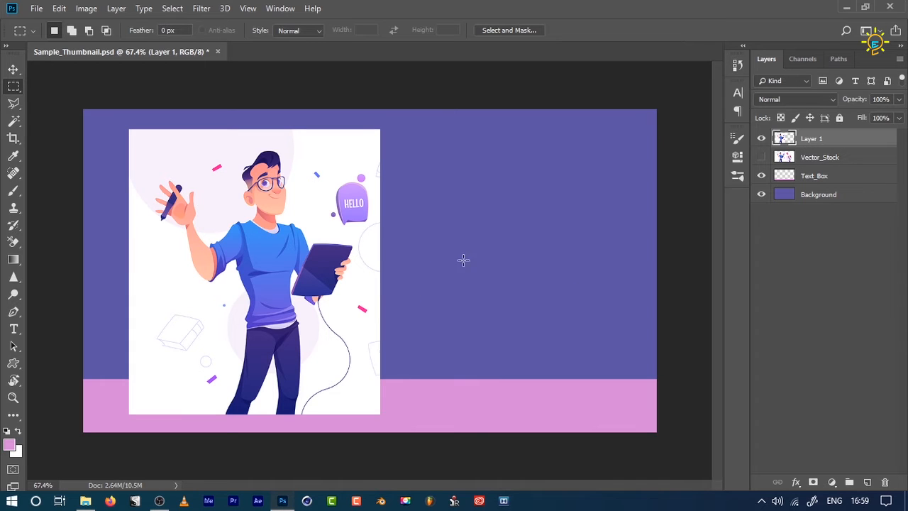
Step: Move the copied man up and to the right so his image rests on the pink strip's upper edge
{"action": "key", "text": "v"}
{"action": "left_click_drag", "start_coordinate": [331, 336], "coordinate": [378, 301]}
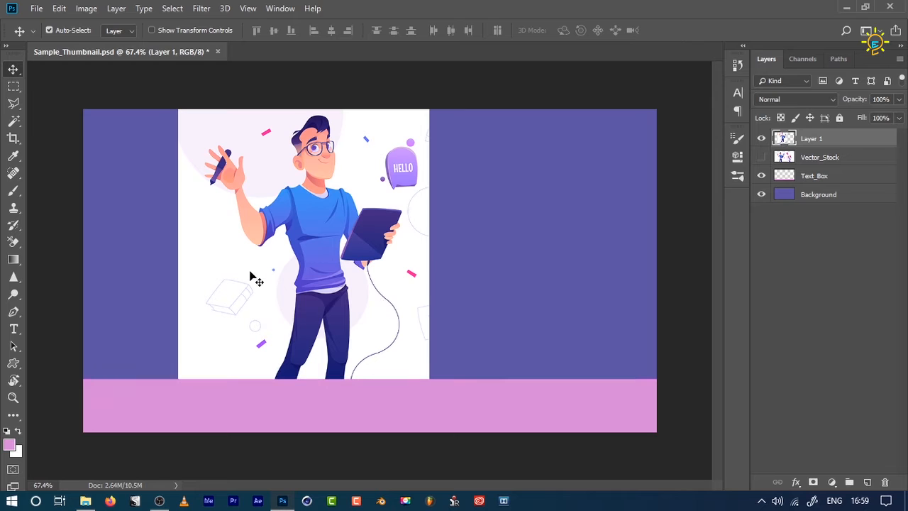
Step: Delete the outer white background around the man on Layer 1 using the Magic Wand
{"action": "key", "text": "w"}
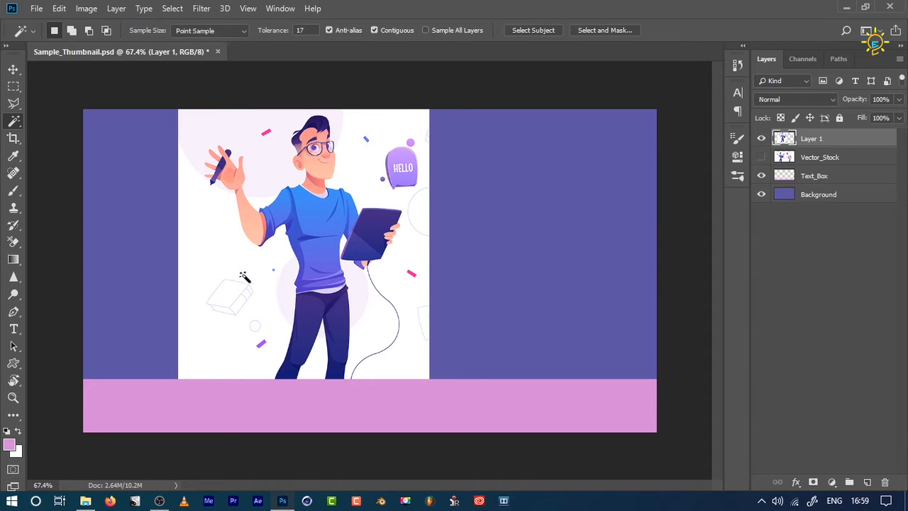
{"action": "left_click", "coordinate": [226, 262]}
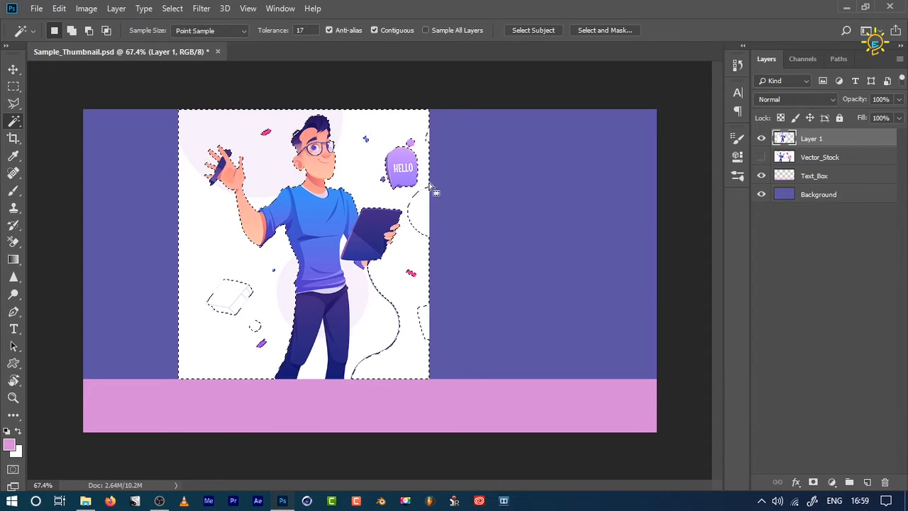
{"action": "key", "text": "Delete"}
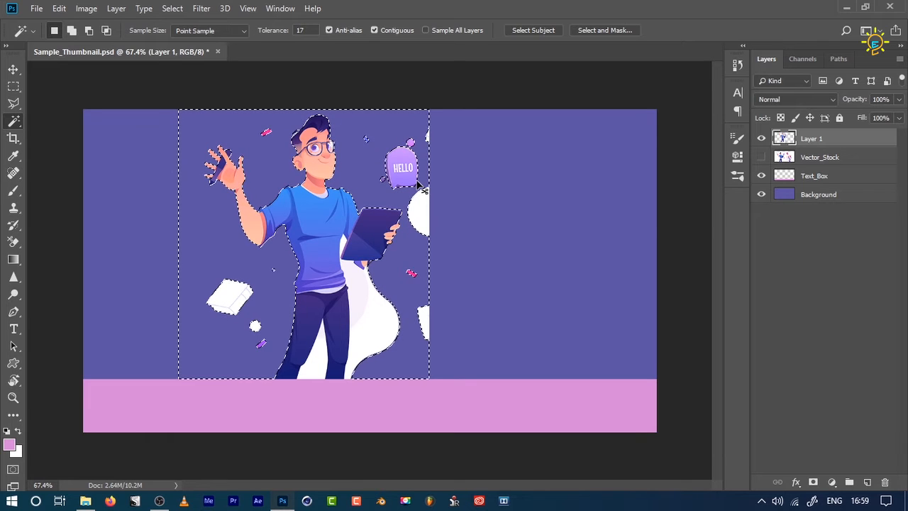
{"action": "key", "text": "ctrl+d"}
Step: Delete the remaining white areas enclosed by the cable and between the man's legs, and clear the selection
{"action": "left_click", "coordinate": [363, 315]}
{"action": "key", "text": "Delete"}
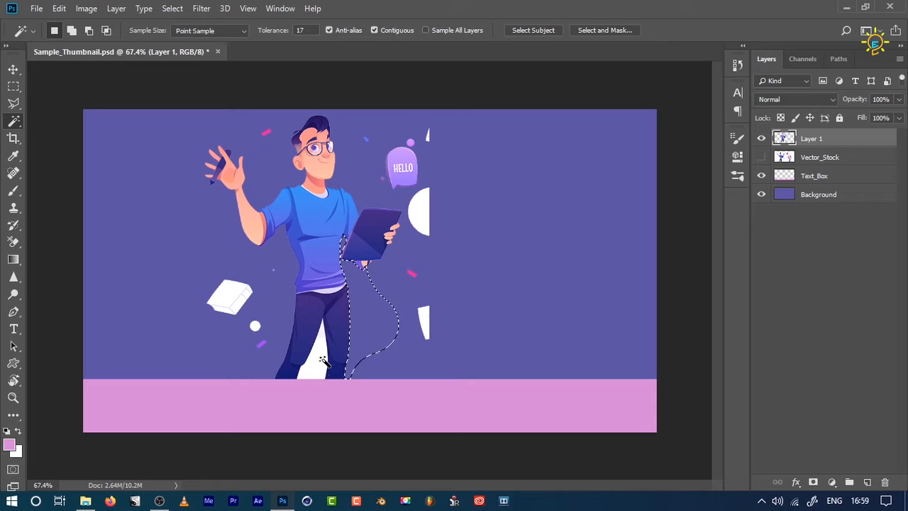
{"action": "left_click", "coordinate": [323, 362]}
{"action": "key", "text": "Delete"}
{"action": "key", "text": "ctrl+d"}
Step: Outline and delete the leftover book, circle and confetti beside the man's legs, under his raised arm, using the Polygonal Lasso
{"action": "scroll", "coordinate": [274, 329], "scroll_direction": "up", "scroll_amount": 1}
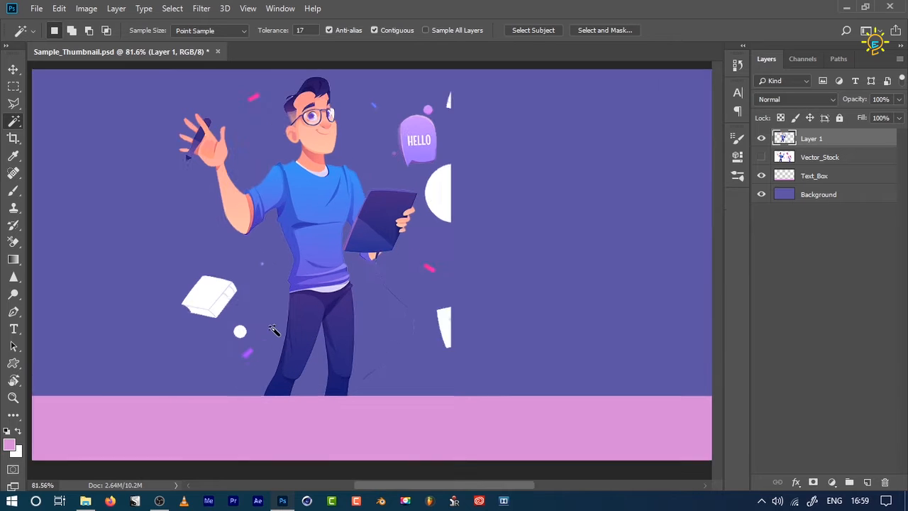
{"action": "scroll", "coordinate": [274, 330], "scroll_direction": "up", "scroll_amount": 2}
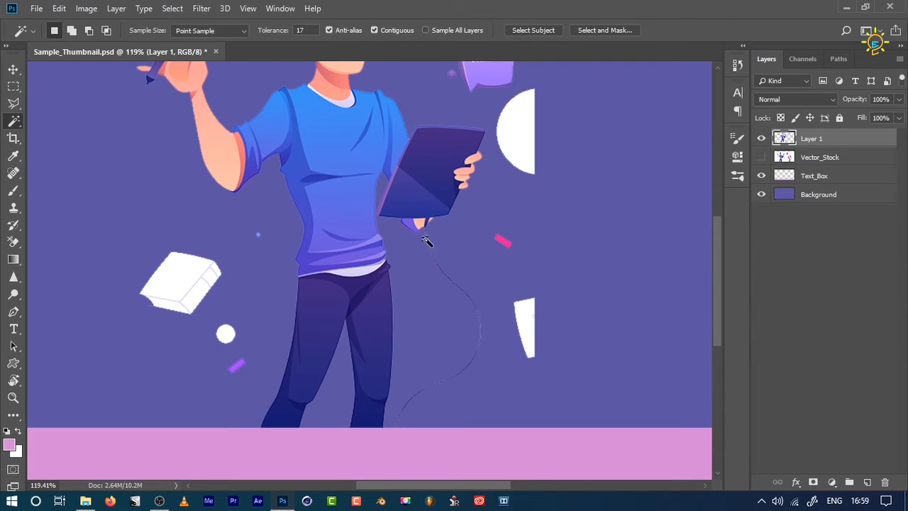
{"action": "left_click", "coordinate": [17, 106]}
{"action": "left_click", "coordinate": [143, 208]}
{"action": "left_click", "coordinate": [290, 227]}
{"action": "left_click", "coordinate": [258, 381]}
{"action": "left_click", "coordinate": [78, 339]}
{"action": "left_click", "coordinate": [142, 205]}
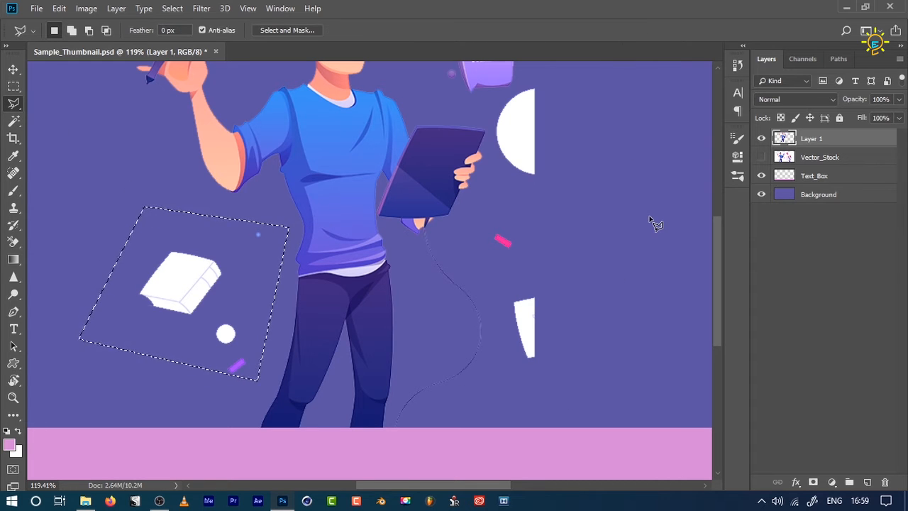
{"action": "key", "text": "Delete"}
{"action": "key", "text": "ctrl+d"}
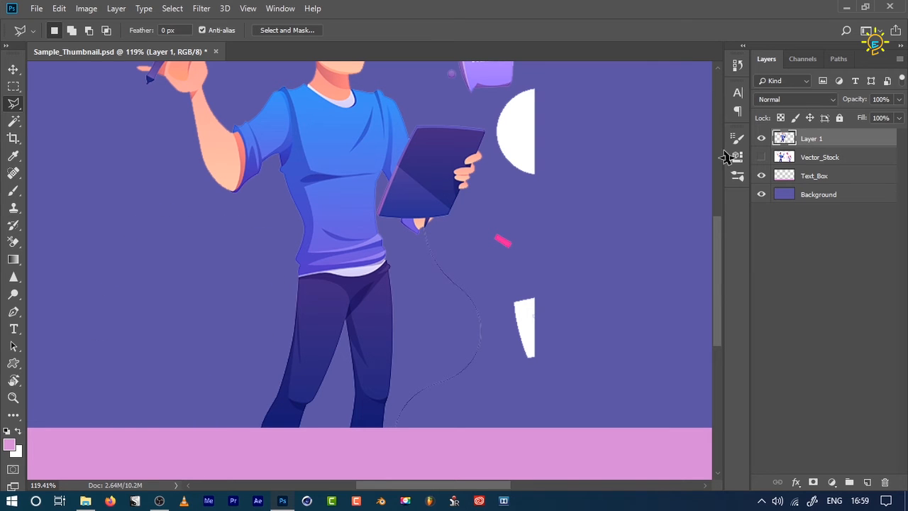
Step: Outline and delete the cable, pink confetti and white fragment beside the man's legs, below the tablet
{"action": "left_click", "coordinate": [508, 207]}
{"action": "left_click", "coordinate": [424, 228]}
{"action": "left_click", "coordinate": [383, 445]}
{"action": "left_click", "coordinate": [589, 445]}
{"action": "left_click", "coordinate": [608, 262]}
{"action": "left_click", "coordinate": [510, 207]}
{"action": "key", "text": "Delete"}
{"action": "key", "text": "ctrl+d"}
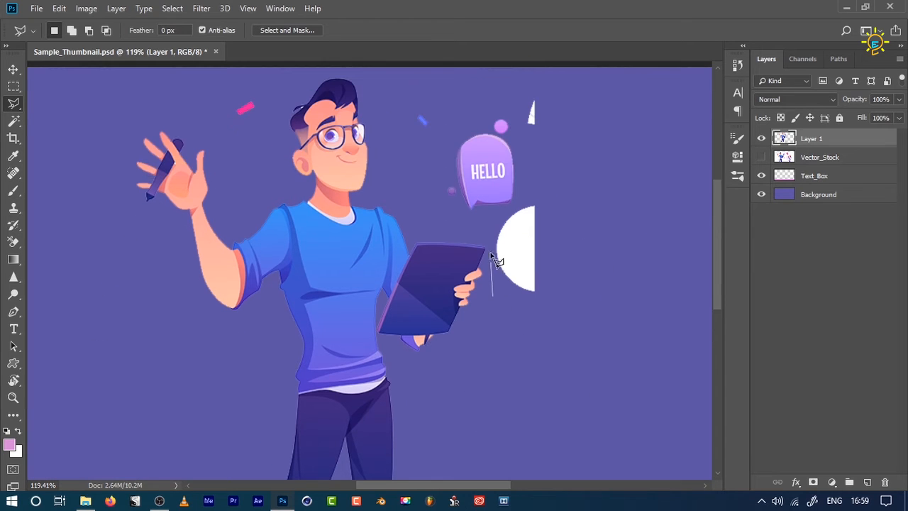
Step: Delete the HELLO bubble, white circle and remaining confetti around the man's head and tablet
{"action": "left_click", "coordinate": [492, 296]}
{"action": "key", "text": "Delete"}
{"action": "key", "text": "ctrl+d"}
{"action": "left_click", "coordinate": [289, 103]}
{"action": "left_click", "coordinate": [224, 90]}
{"action": "key", "text": "Delete"}
{"action": "key", "text": "ctrl+d"}
{"action": "key", "text": "ctrl+minus"}
{"action": "key", "text": "ctrl+minus"}
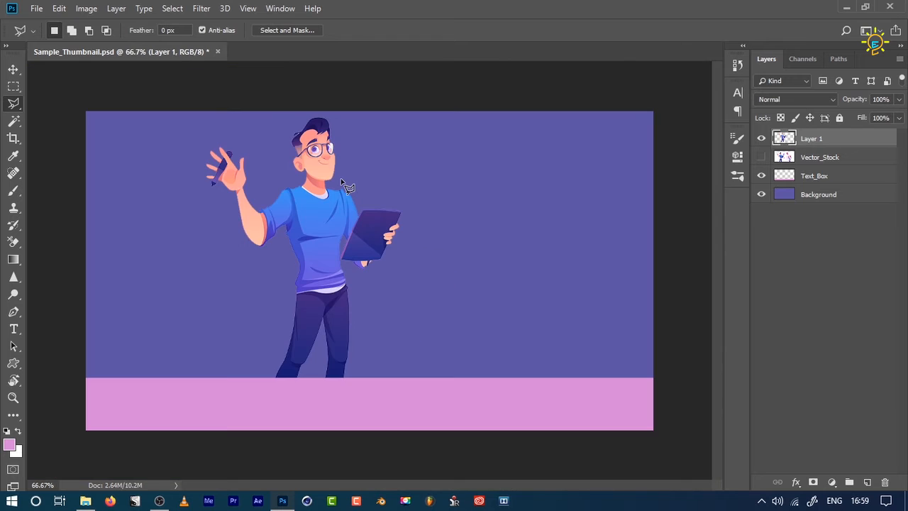
Step: Erase the leftover light strip above the man and place him near the canvas's left edge, standing on the pink strip
{"action": "key", "text": "v"}
{"action": "left_click_drag", "start_coordinate": [317, 277], "coordinate": [366, 354]}
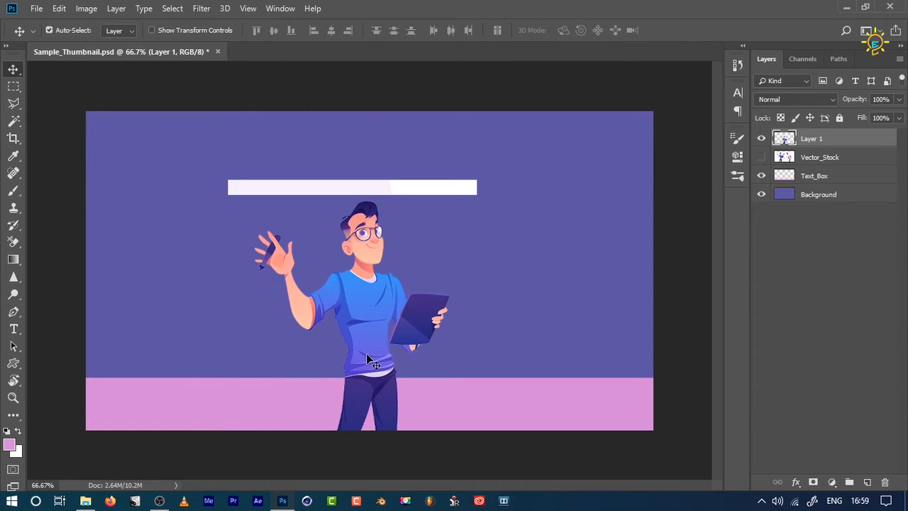
{"action": "key", "text": "m"}
{"action": "left_click_drag", "start_coordinate": [196, 167], "coordinate": [523, 198]}
{"action": "key", "text": "Delete"}
{"action": "key", "text": "ctrl+d"}
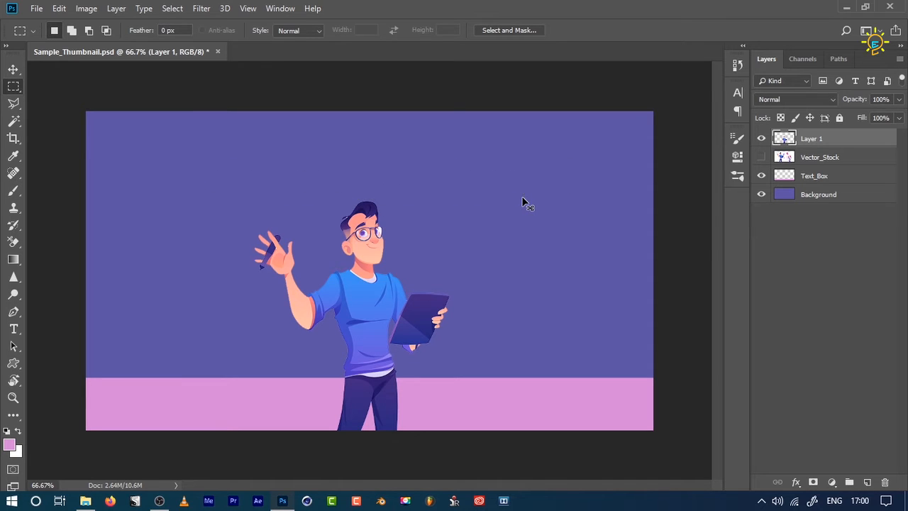
{"action": "key", "text": "v"}
{"action": "left_click_drag", "start_coordinate": [376, 306], "coordinate": [208, 212]}
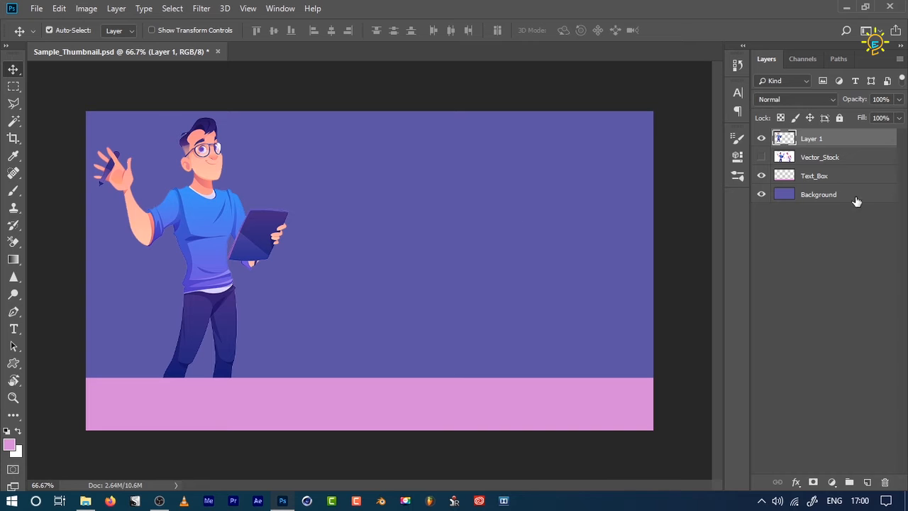
Step: Show the Vector_Stock layer and copy a rectangular area around the girl onto a new layer above Text_Box
{"action": "left_click", "coordinate": [762, 157]}
{"action": "key", "text": "m"}
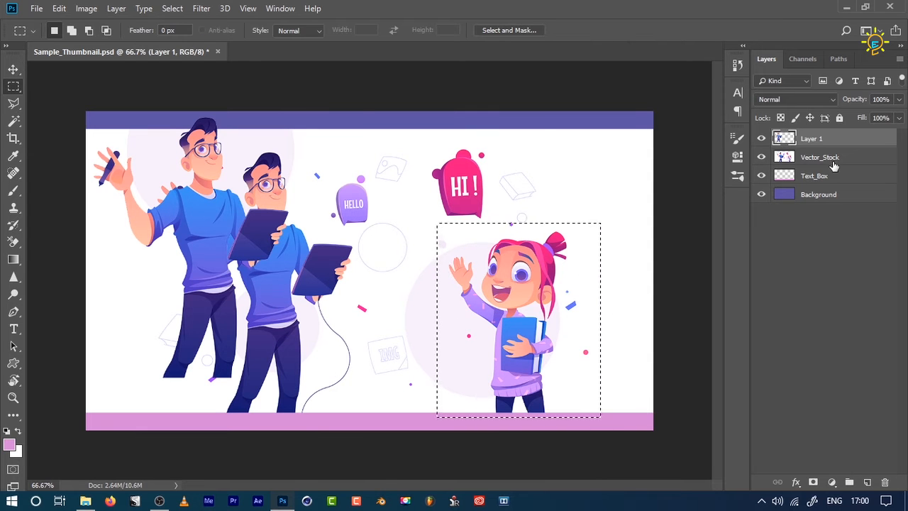
{"action": "left_click", "coordinate": [814, 176]}
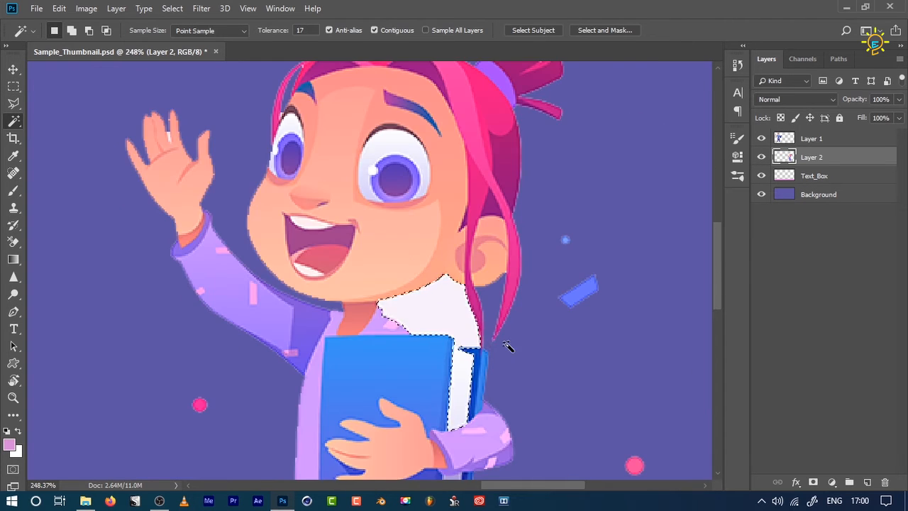
Step: Clear the selection below the girl's chin and switch to the Polygonal Lasso
{"action": "key", "text": "ctrl+d"}
{"action": "scroll", "coordinate": [453, 356], "scroll_direction": "up", "scroll_amount": 5}
{"action": "left_click", "coordinate": [13, 103]}
{"action": "left_click", "coordinate": [257, 218]}
{"action": "left_click", "coordinate": [257, 235]}
{"action": "left_click", "coordinate": [267, 237]}
{"action": "left_click", "coordinate": [271, 253]}
{"action": "left_click", "coordinate": [336, 298]}
{"action": "left_click_drag", "start_coordinate": [409, 306], "coordinate": [502, 342]}
{"action": "key", "text": "Escape"}
Step: Outline and delete the white area enclosed by the girl's chin, shoulder, hair strand and book
{"action": "left_click", "coordinate": [481, 177]}
{"action": "left_click", "coordinate": [435, 149]}
{"action": "left_click", "coordinate": [342, 197]}
{"action": "left_click", "coordinate": [258, 217]}
{"action": "left_click", "coordinate": [270, 254]}
{"action": "left_click", "coordinate": [317, 277]}
{"action": "left_click", "coordinate": [343, 303]}
{"action": "left_click", "coordinate": [436, 303]}
{"action": "left_click", "coordinate": [521, 338]}
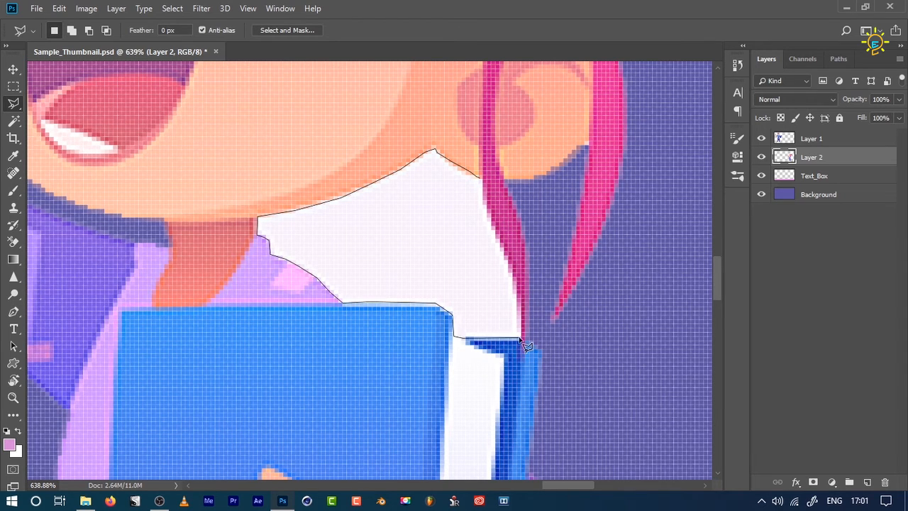
{"action": "left_click", "coordinate": [481, 177]}
{"action": "key", "text": "Delete"}
Step: Delete the white area between the girl's legs with the Magic Wand and move her closer to the canvas's right edge
{"action": "key", "text": "ctrl+minus"}
{"action": "key", "text": "ctrl+minus"}
{"action": "key", "text": "ctrl+minus"}
{"action": "key", "text": "ctrl+minus"}
{"action": "key", "text": "ctrl+minus"}
{"action": "key", "text": "ctrl+minus"}
{"action": "key", "text": "ctrl+minus"}
{"action": "key", "text": "w"}
{"action": "left_click", "coordinate": [521, 364]}
{"action": "key", "text": "Delete"}
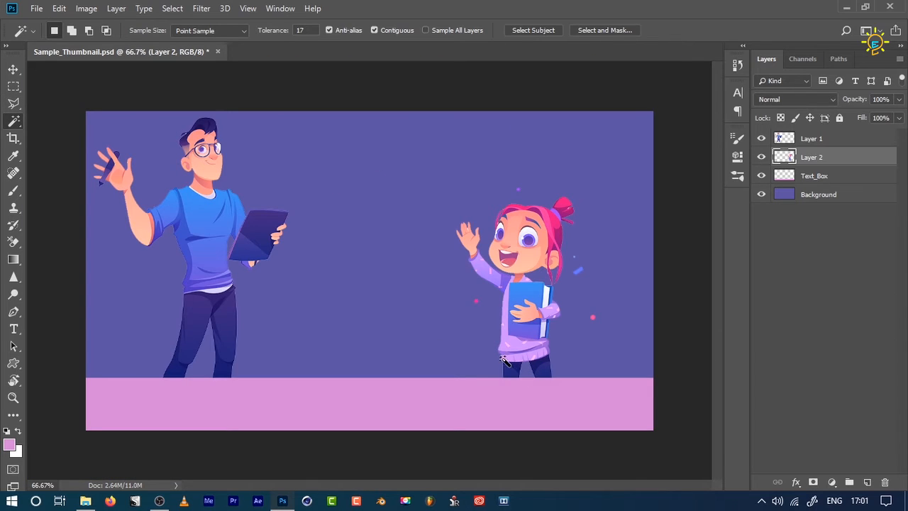
{"action": "key", "text": "v"}
{"action": "left_click_drag", "start_coordinate": [522, 252], "coordinate": [572, 252]}
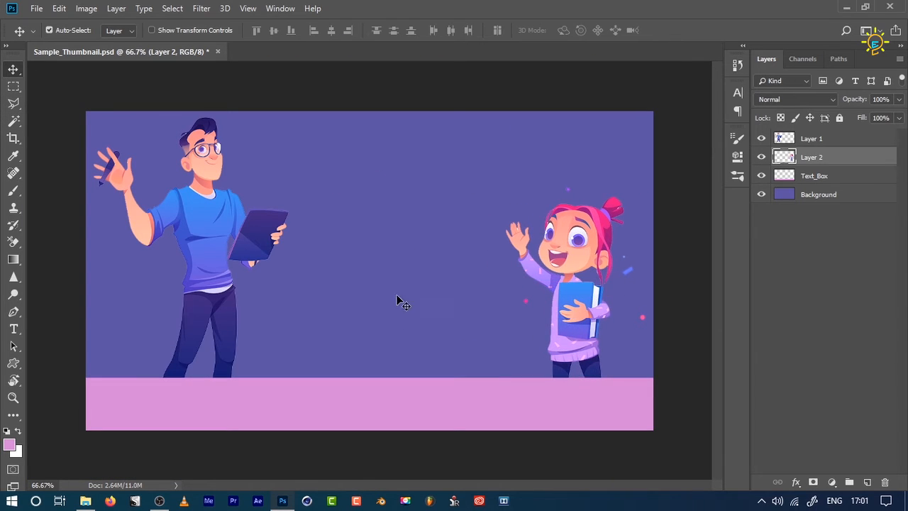
Step: Delete the leftover confetti and dots on both sides of the girl using rectangular selections
{"action": "scroll", "coordinate": [655, 270], "scroll_direction": "up", "scroll_amount": 8}
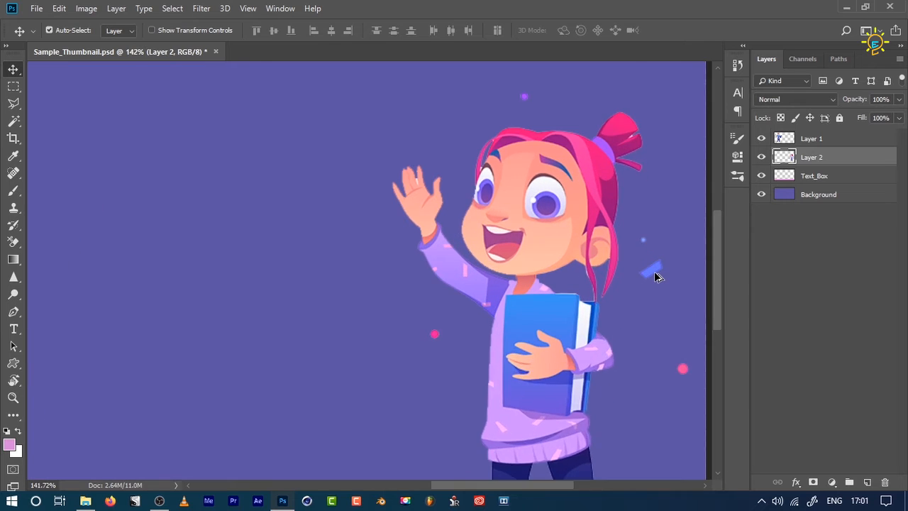
{"action": "left_click_drag", "start_coordinate": [635, 345], "coordinate": [452, 324]}
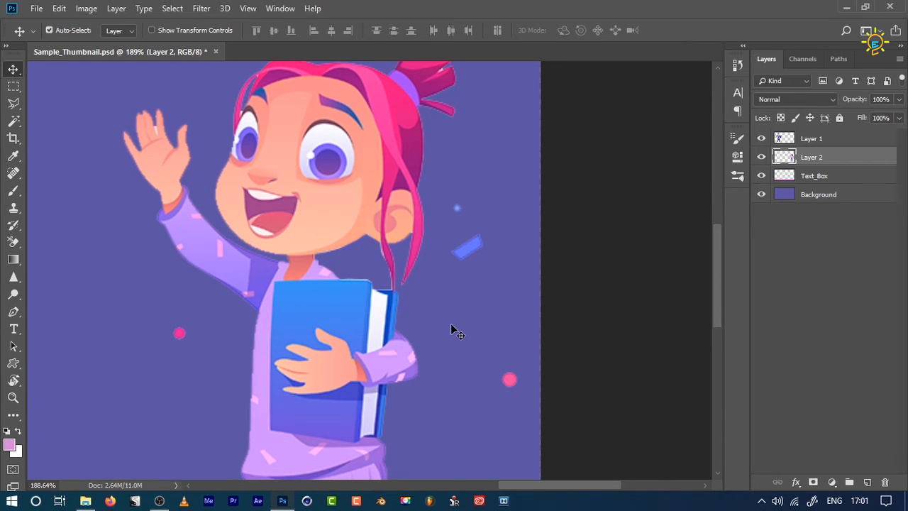
{"action": "key", "text": "m"}
{"action": "left_click_drag", "start_coordinate": [448, 189], "coordinate": [543, 458]}
{"action": "key", "text": "Delete"}
{"action": "left_click_drag", "start_coordinate": [106, 298], "coordinate": [191, 377]}
{"action": "key", "text": "Delete"}
{"action": "key", "text": "ctrl+d"}
Step: Delete the leftover purple dot above the girl's head
{"action": "scroll", "coordinate": [363, 287], "scroll_direction": "up", "scroll_amount": 2}
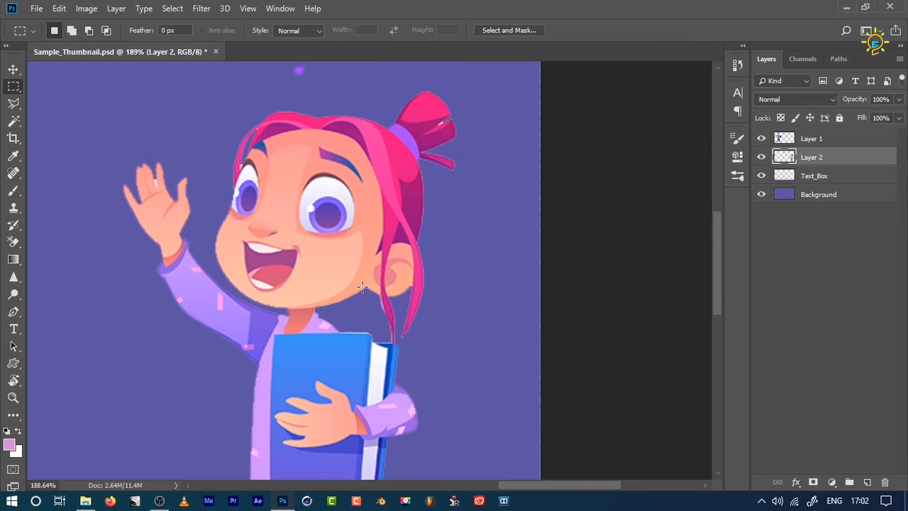
{"action": "left_click_drag", "start_coordinate": [270, 104], "coordinate": [320, 132]}
{"action": "key", "text": "Delete"}
{"action": "key", "text": "ctrl+d"}
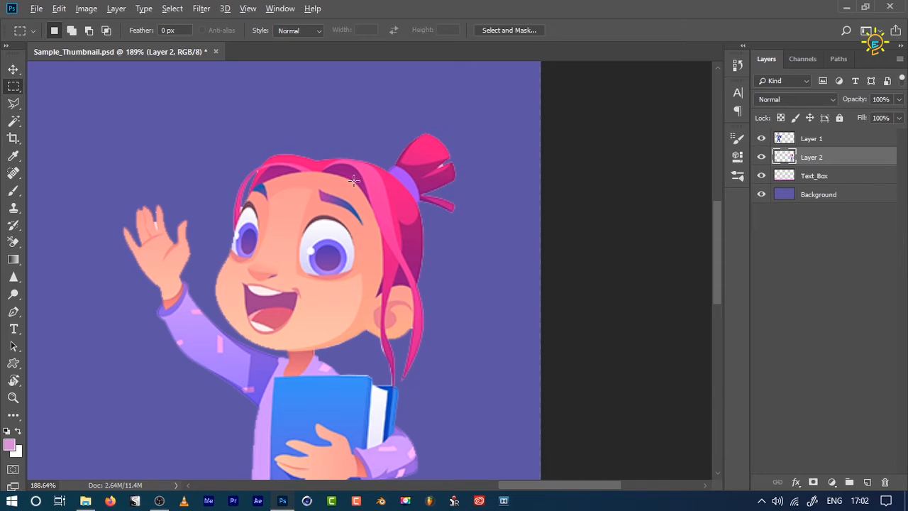
Step: Place Circle.png from the Thumbnail_How folder as a small circle in the canvas's upper-right corner
{"action": "key", "text": "ctrl+minus"}
{"action": "key", "text": "ctrl+minus"}
{"action": "key", "text": "ctrl+minus"}
{"action": "key", "text": "ctrl+minus"}
{"action": "key", "text": "ctrl+minus"}
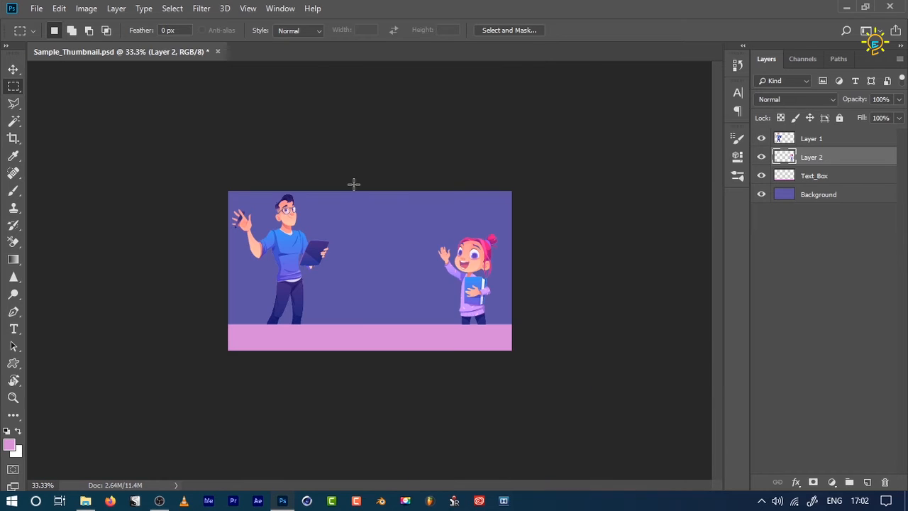
{"action": "left_click", "coordinate": [814, 278]}
{"action": "left_click", "coordinate": [85, 501]}
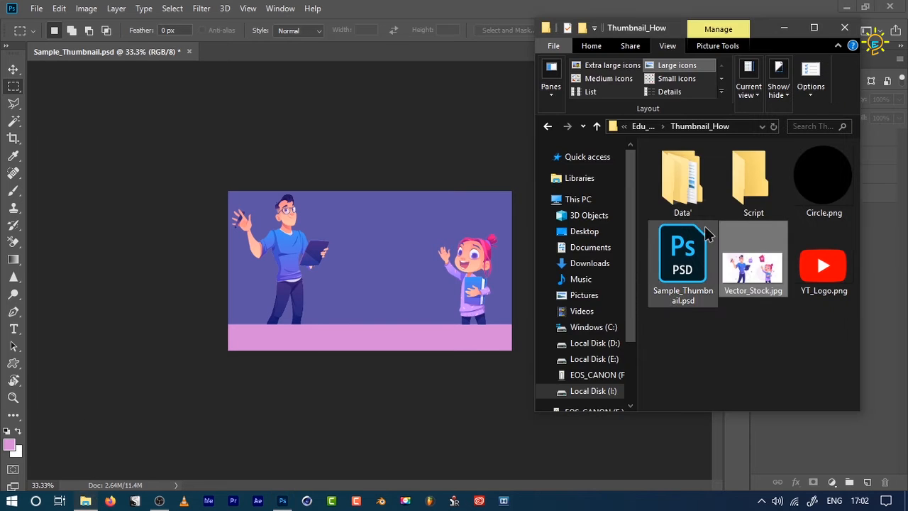
{"action": "left_click_drag", "start_coordinate": [822, 183], "coordinate": [435, 238]}
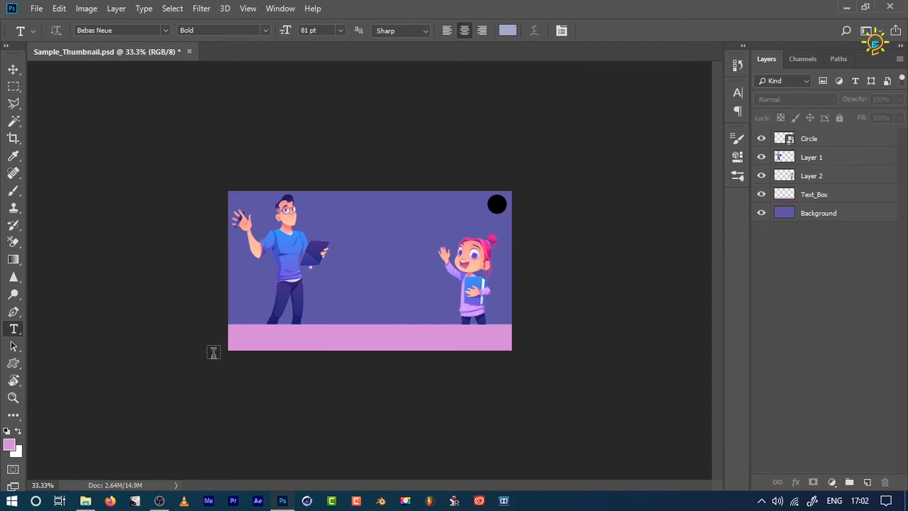
Step: Add the text PHOTOSHOP TUTORIAL in white Bebas Neue Bold, 81 pt, on the pink strip
{"action": "scroll", "coordinate": [215, 352], "scroll_direction": "up", "scroll_amount": 3}
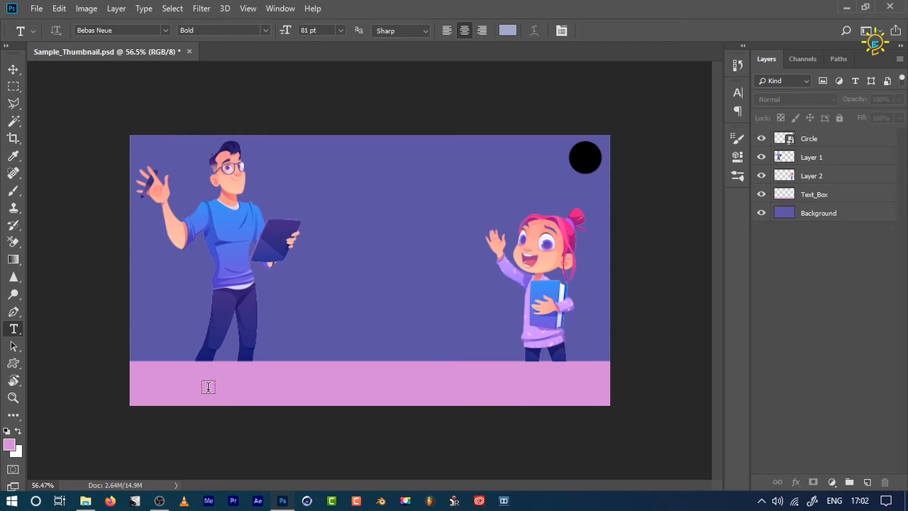
{"action": "left_click", "coordinate": [509, 30]}
{"action": "left_click_drag", "start_coordinate": [62, 230], "coordinate": [11, 169]}
{"action": "left_click", "coordinate": [294, 165]}
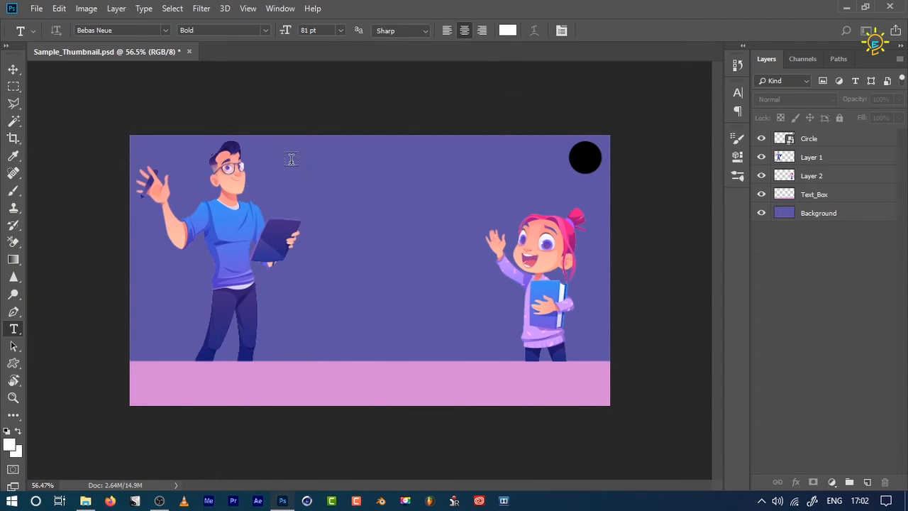
{"action": "left_click", "coordinate": [192, 391]}
{"action": "type", "text": "PHOTOSH"}
{"action": "type", "text": "OP TUTORIAL"}
{"action": "left_click", "coordinate": [13, 69]}
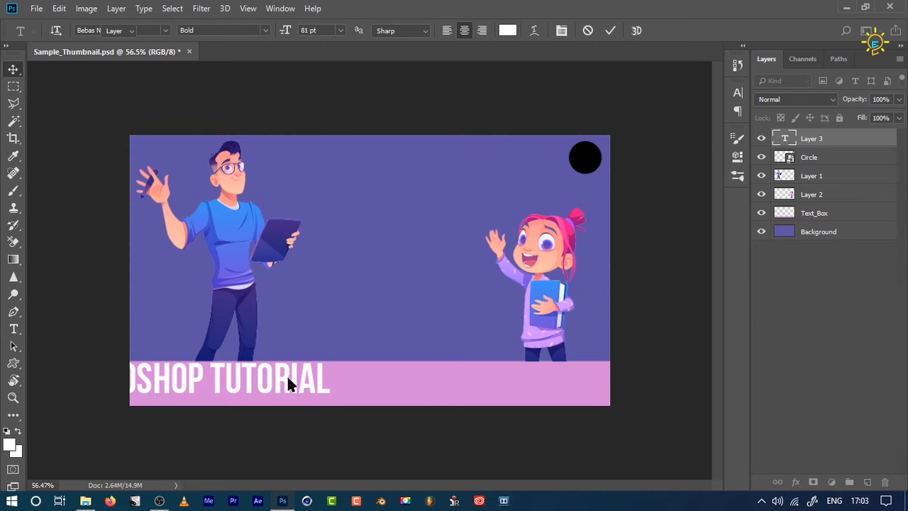
Step: Center the PHOTOSHOP TUTORIAL text on the pink strip and enlarge it to fill the strip's height
{"action": "left_click_drag", "start_coordinate": [294, 384], "coordinate": [459, 386]}
{"action": "key", "text": "ctrl+t"}
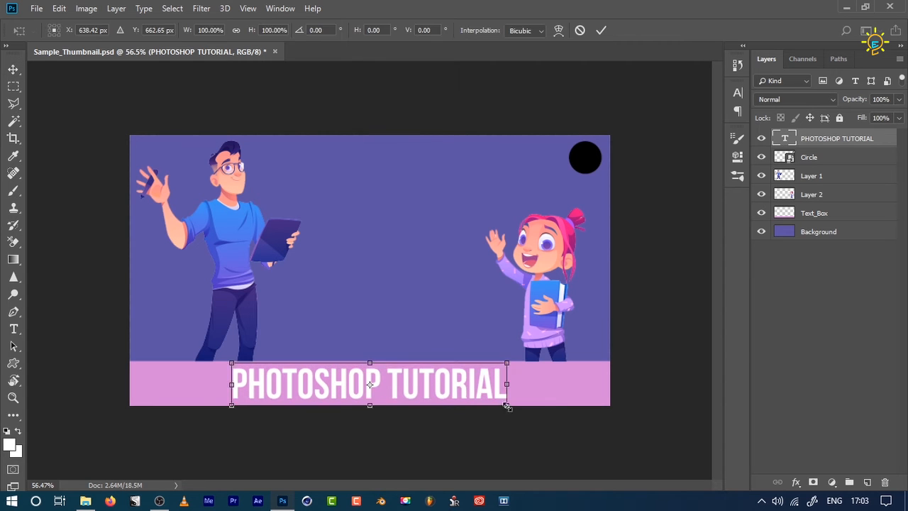
{"action": "left_click_drag", "start_coordinate": [508, 409], "coordinate": [532, 414]}
{"action": "key", "text": "Return"}
Step: Change the PHOTOSHOP TUTORIAL text color to light blue 9bedff
{"action": "key", "text": "t"}
{"action": "left_click", "coordinate": [508, 30]}
{"action": "type", "text": "0078ff"}
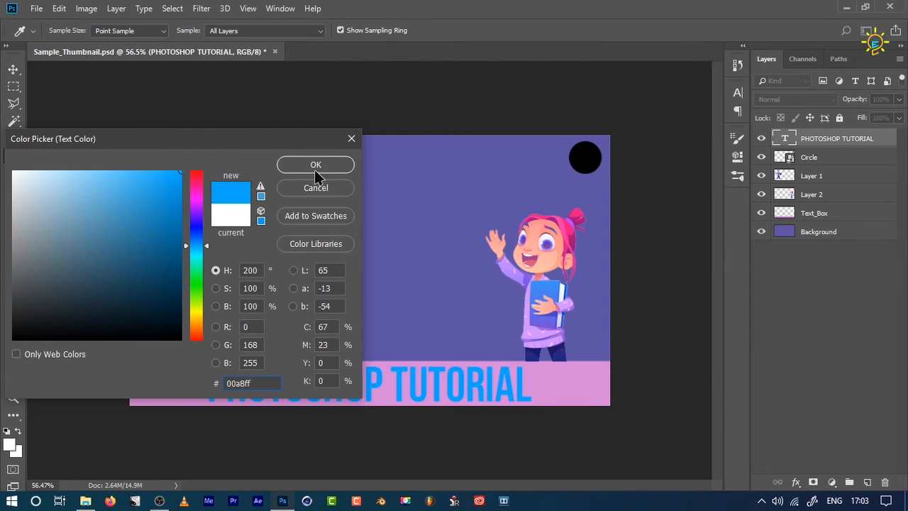
{"action": "left_click", "coordinate": [75, 171]}
{"action": "left_click", "coordinate": [192, 248]}
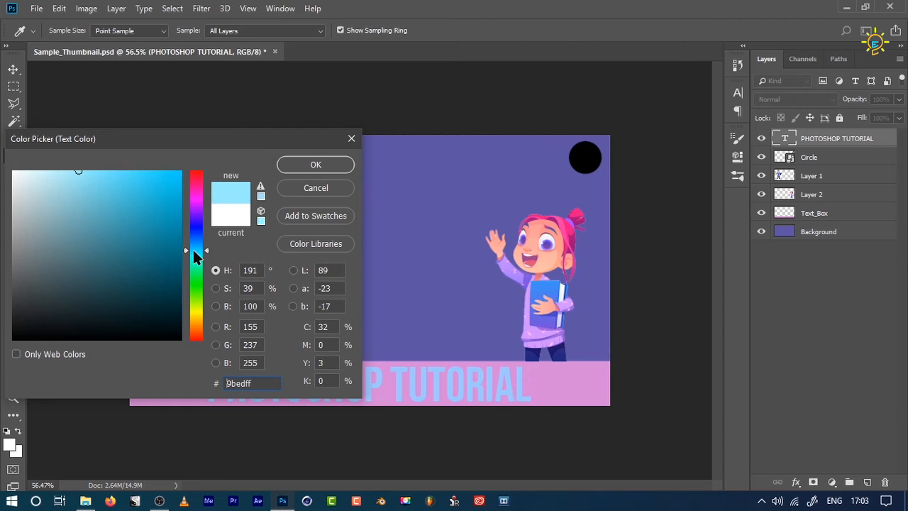
{"action": "left_click", "coordinate": [316, 164]}
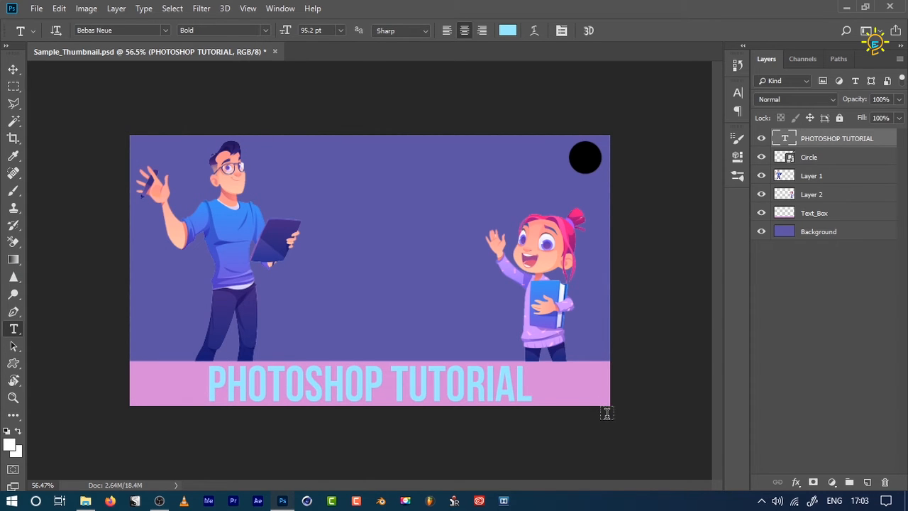
Step: Add the text HOW TO MAKE in light blue Bebas Neue Bold, 81 pt, in the upper part of the canvas
{"action": "key", "text": "v"}
{"action": "left_click", "coordinate": [778, 344]}
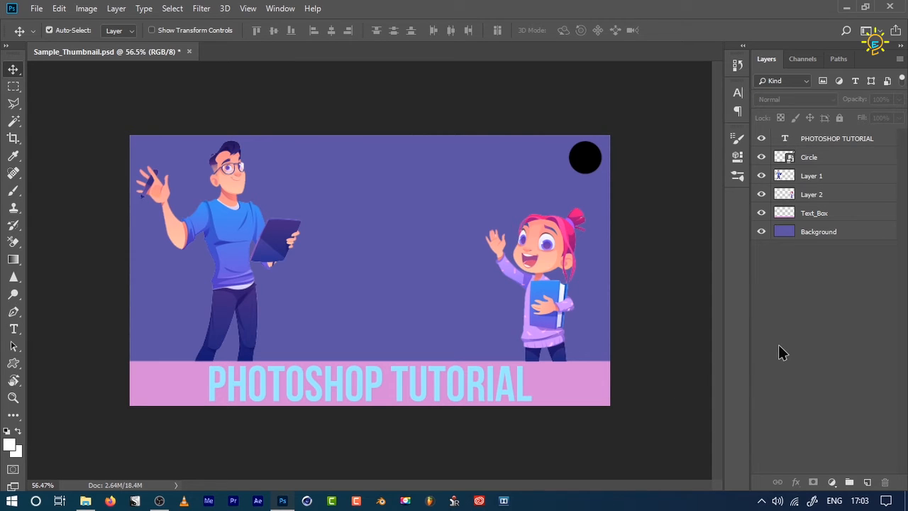
{"action": "key", "text": "t"}
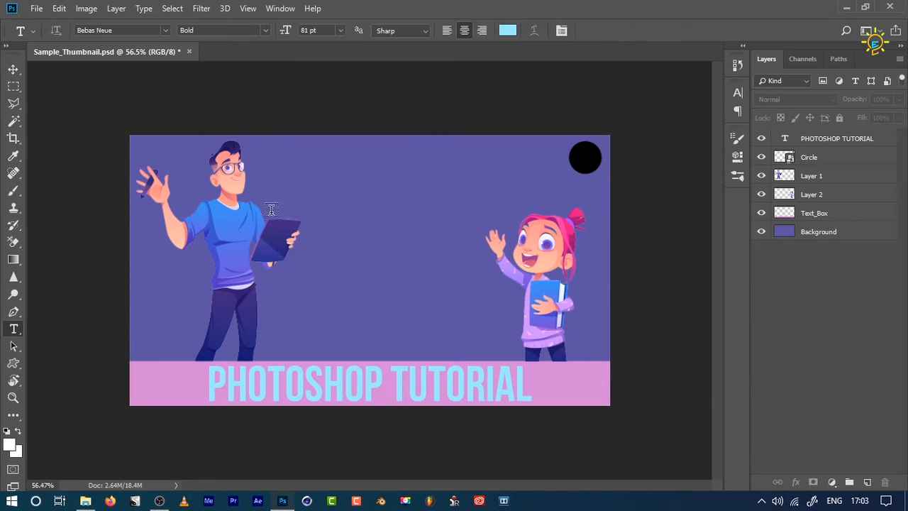
{"action": "left_click", "coordinate": [320, 195]}
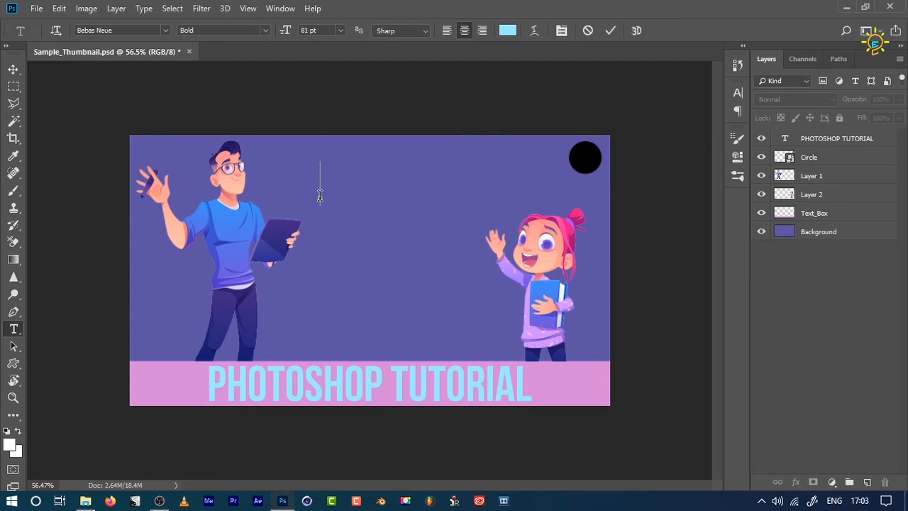
{"action": "type", "text": "HOW TO MAKE"}
{"action": "key", "text": "ctrl+Return"}
Step: Add THUMBNAIL as a separate text layer below HOW TO MAKE in the same font, size and color
{"action": "left_click", "coordinate": [334, 264]}
{"action": "type", "text": "THUMBNAIL"}
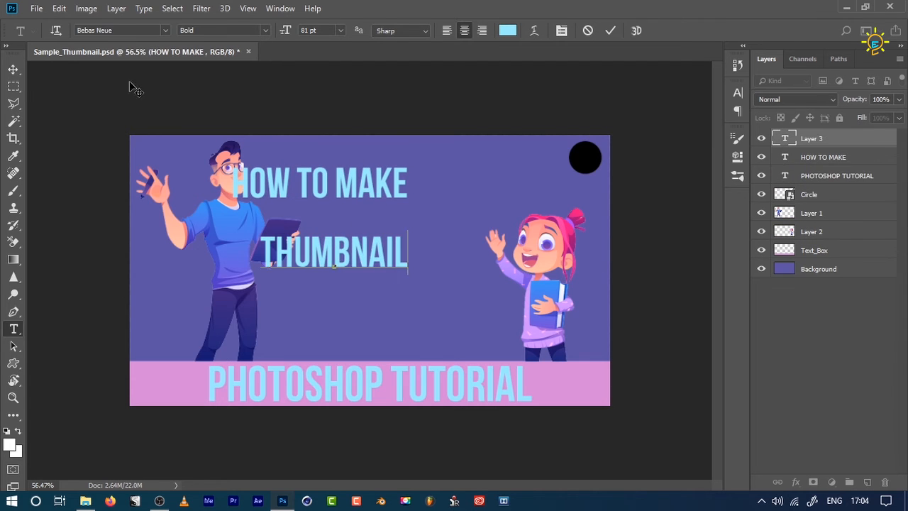
{"action": "key", "text": "ctrl+Return"}
Step: Move the HOW TO MAKE text into the gap between the two characters and enlarge it to fill the space
{"action": "key", "text": "v"}
{"action": "left_click_drag", "start_coordinate": [354, 183], "coordinate": [435, 176]}
{"action": "key", "text": "ctrl+t"}
{"action": "left_click_drag", "start_coordinate": [489, 247], "coordinate": [516, 263]}
{"action": "left_click_drag", "start_coordinate": [466, 230], "coordinate": [451, 251]}
{"action": "key", "text": "Return"}
Step: Move the THUMBNAIL text just above the pink strip, centered under HOW TO MAKE, and enlarge it
{"action": "left_click_drag", "start_coordinate": [359, 249], "coordinate": [413, 311]}
{"action": "key", "text": "ctrl+t"}
{"action": "left_click_drag", "start_coordinate": [463, 337], "coordinate": [480, 353]}
{"action": "key", "text": "Return"}
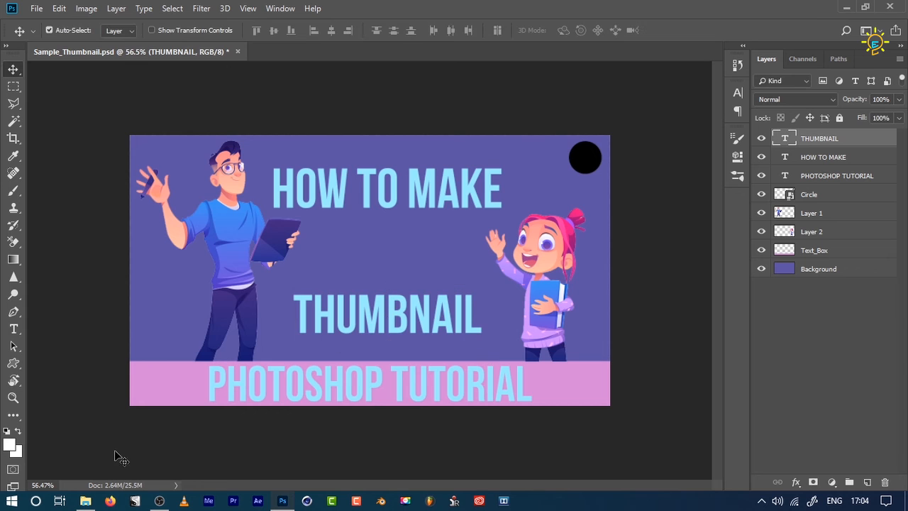
Step: Place the YT_Logo image from the file folder, scaled down to fit between HOW TO MAKE and THUMBNAIL
{"action": "left_click", "coordinate": [85, 501]}
{"action": "left_click_drag", "start_coordinate": [823, 268], "coordinate": [438, 276]}
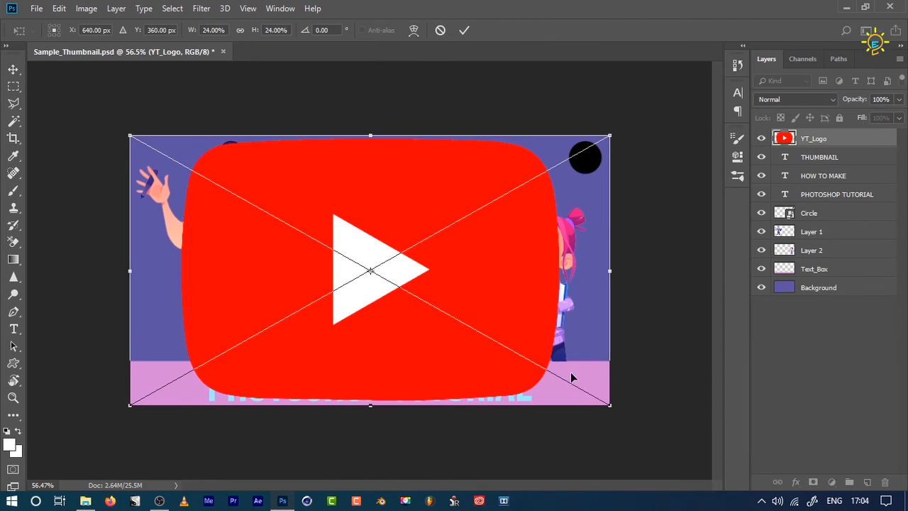
{"action": "left_click_drag", "start_coordinate": [613, 407], "coordinate": [423, 264]}
{"action": "key", "text": "Return"}
Step: Shift the man slightly toward the canvas's left edge and the girl on Layer 2 toward its right edge
{"action": "left_click_drag", "start_coordinate": [213, 245], "coordinate": [205, 244]}
{"action": "left_click_drag", "start_coordinate": [563, 277], "coordinate": [565, 278]}
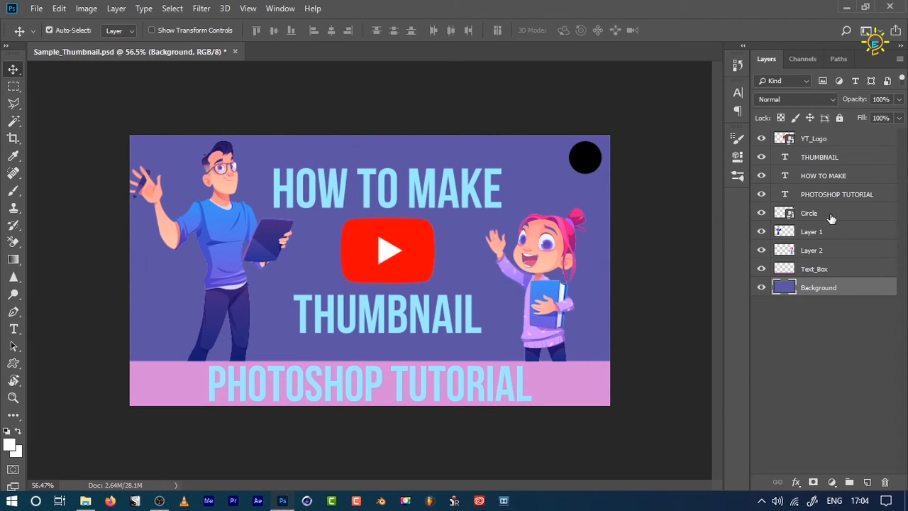
{"action": "left_click", "coordinate": [826, 252]}
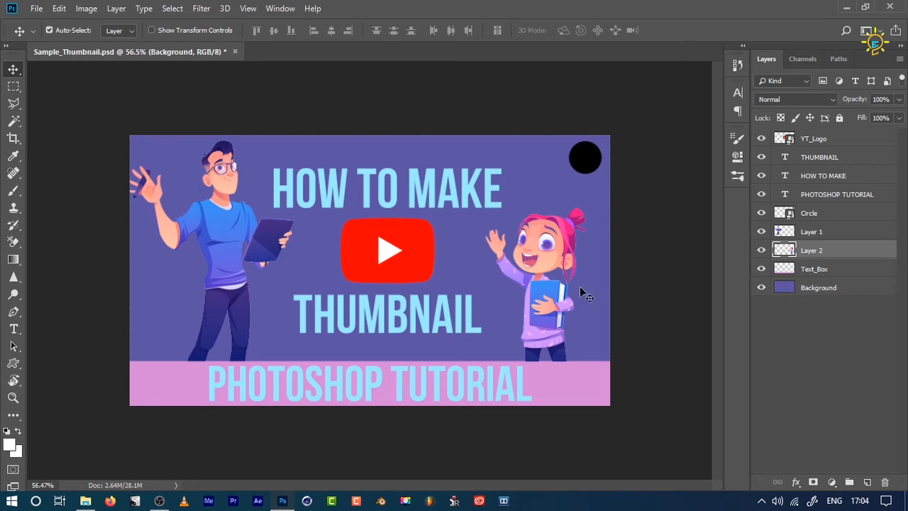
{"action": "left_click_drag", "start_coordinate": [567, 319], "coordinate": [585, 320]}
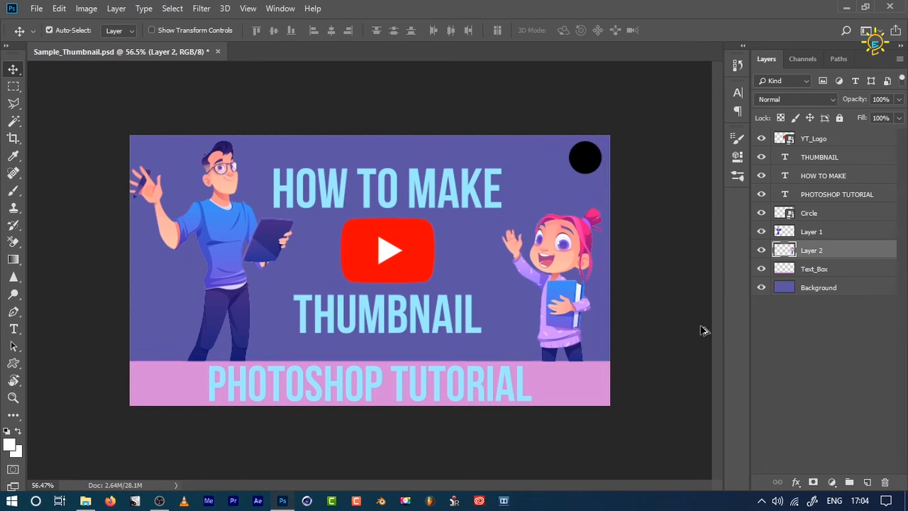
{"action": "left_click", "coordinate": [812, 372]}
{"action": "key", "text": "ctrl+minus"}
{"action": "key", "text": "ctrl+minus"}
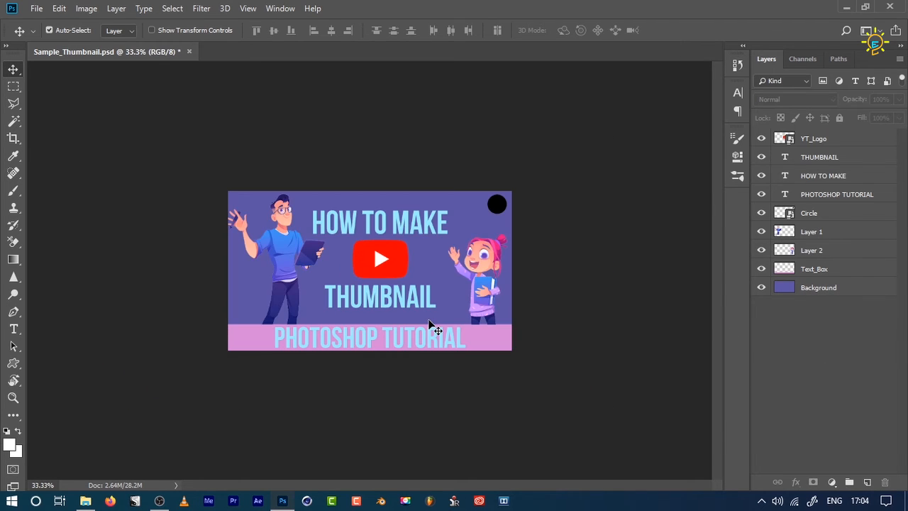
{"action": "key", "text": "ctrl+plus"}
{"action": "key", "text": "ctrl+plus"}
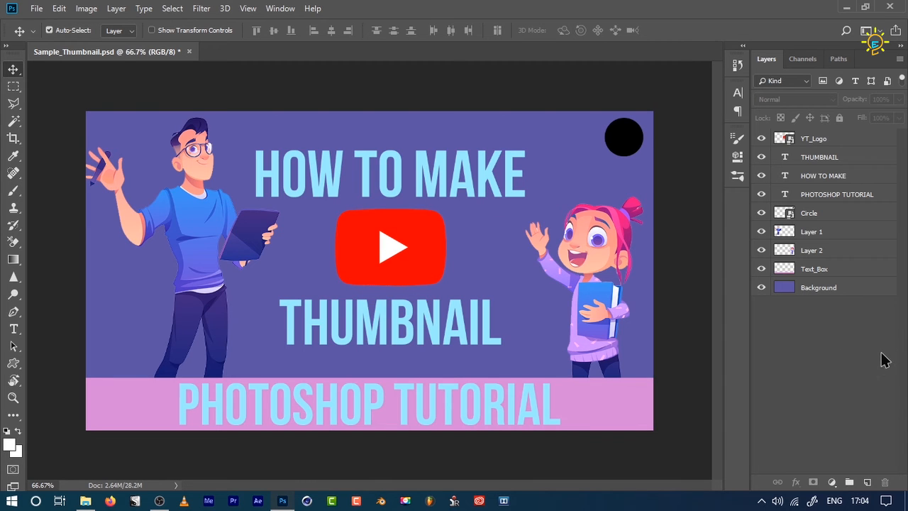
Step: Apply a black Multiply drop shadow to the PHOTOSHOP TUTORIAL text with 100% opacity, 5 px distance, 36% spread and 18 px size
{"action": "left_click", "coordinate": [450, 400]}
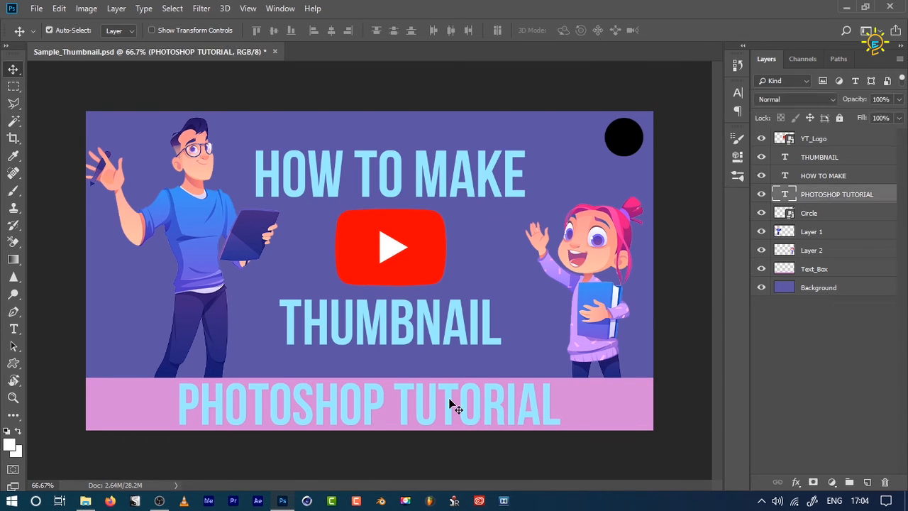
{"action": "double_click", "coordinate": [886, 195]}
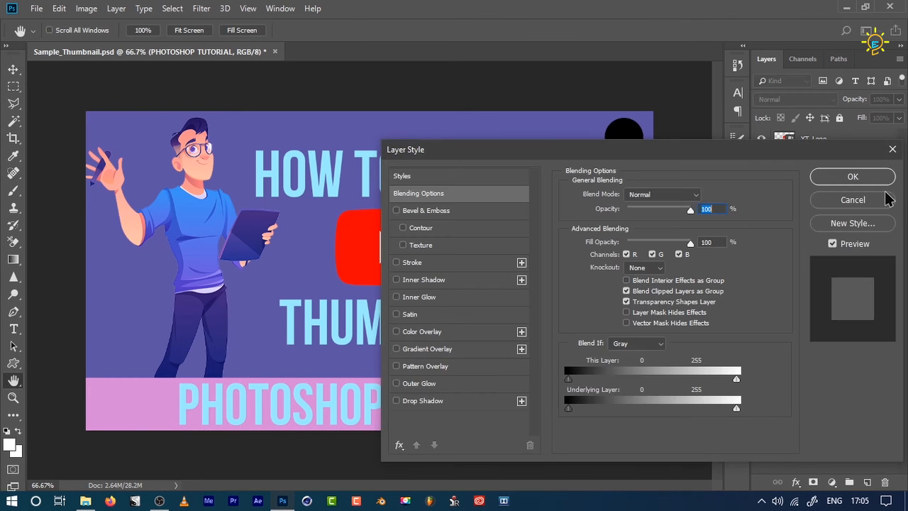
{"action": "left_click", "coordinate": [397, 402]}
{"action": "left_click", "coordinate": [420, 403]}
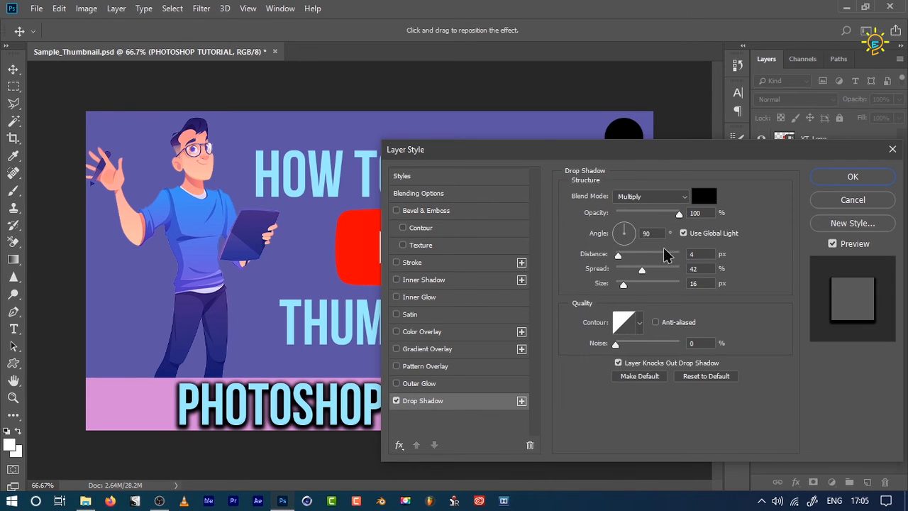
{"action": "left_click_drag", "start_coordinate": [681, 222], "coordinate": [685, 217]}
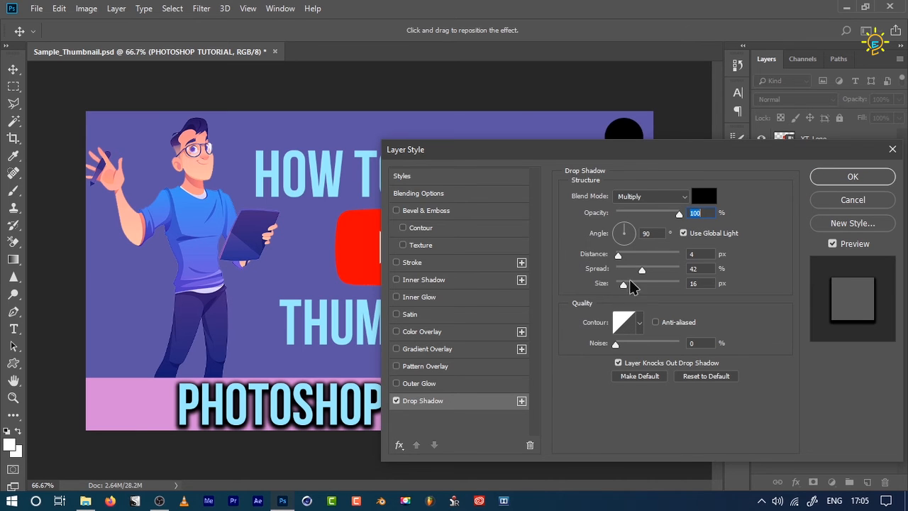
{"action": "left_click_drag", "start_coordinate": [642, 269], "coordinate": [625, 288]}
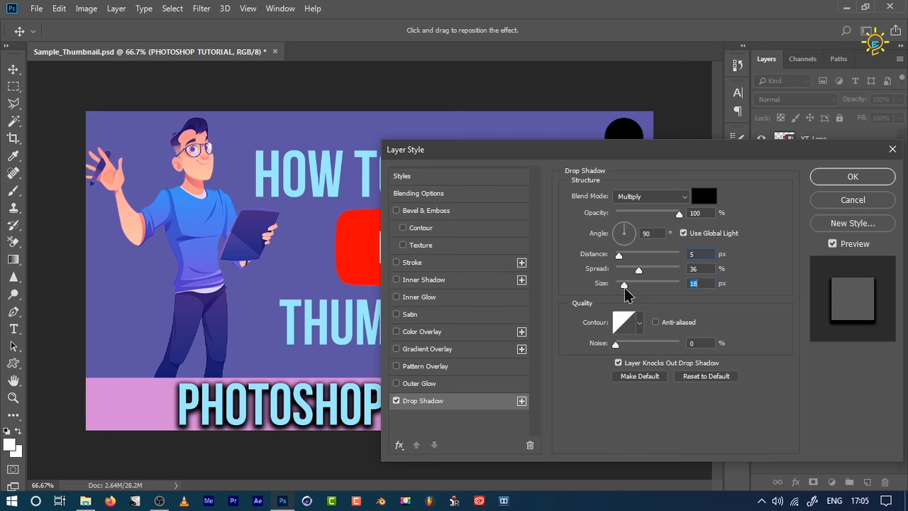